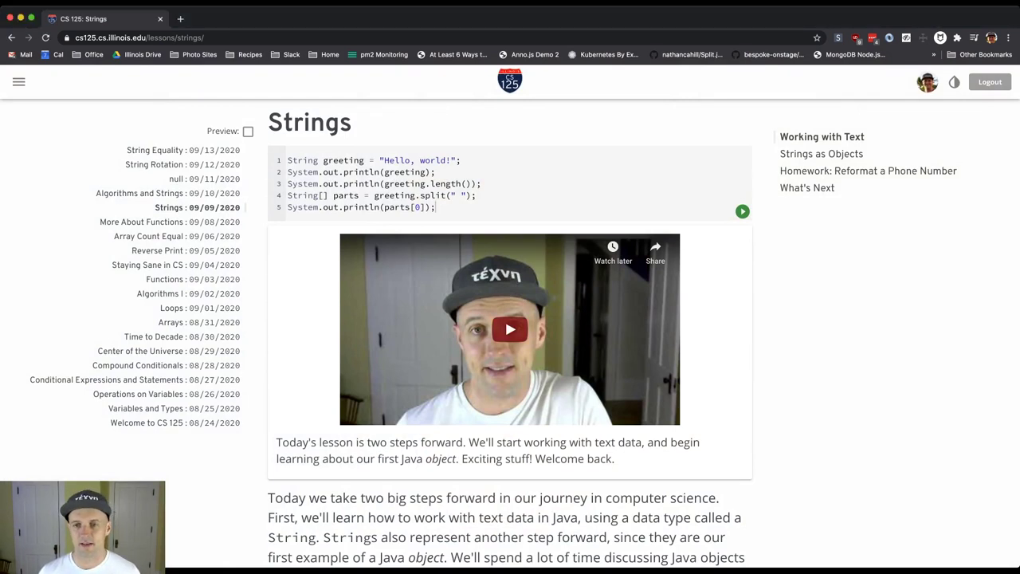
# Run the greeting code snippet and highlight the greeting.length() call, including its .length() part, on line 3
pyautogui.hotkey('ctrl', 'Return')
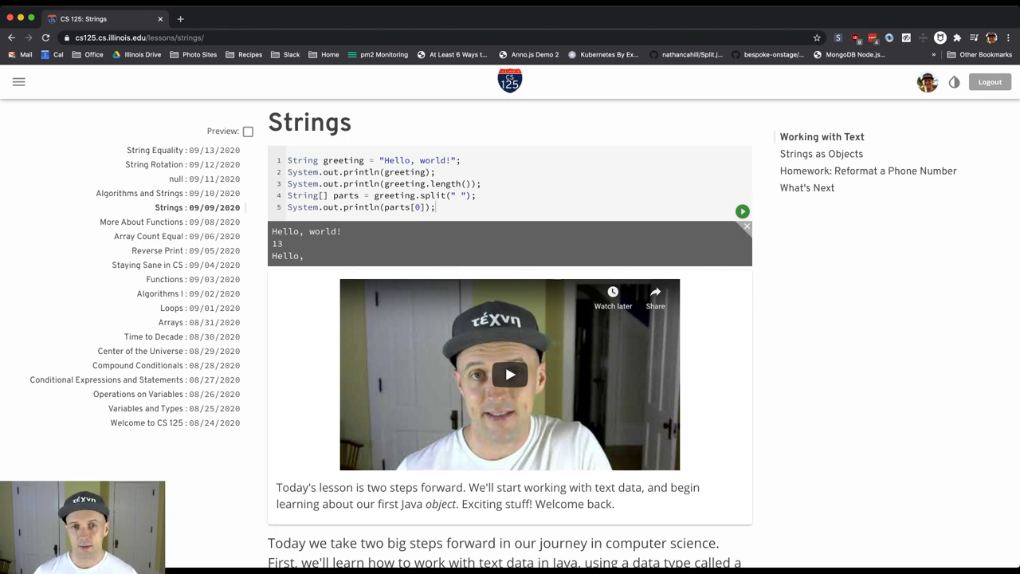
pyautogui.doubleClick(384, 172)
pyautogui.click(384, 184)
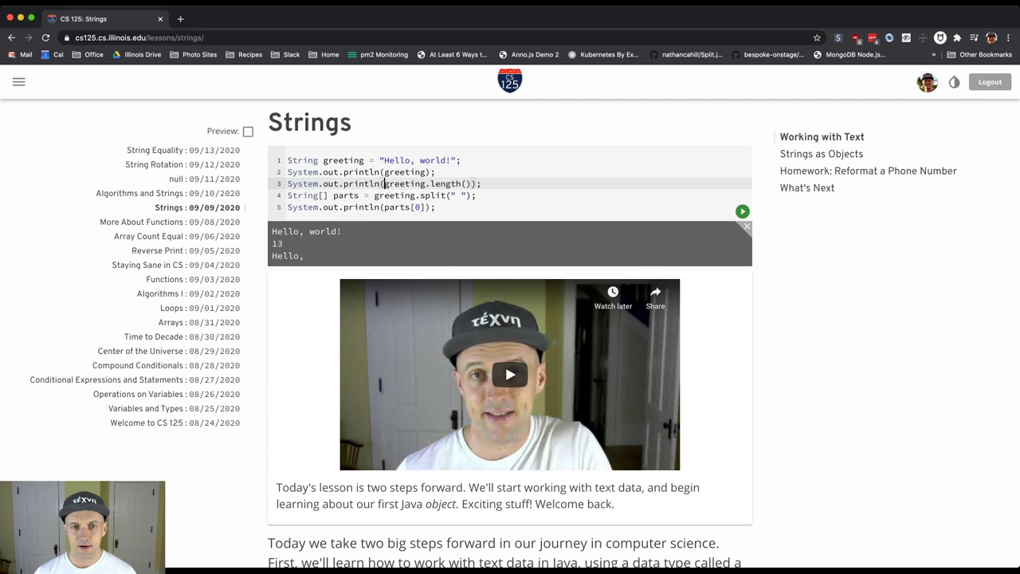
pyautogui.moveTo(384, 183); pyautogui.dragTo(471, 184)
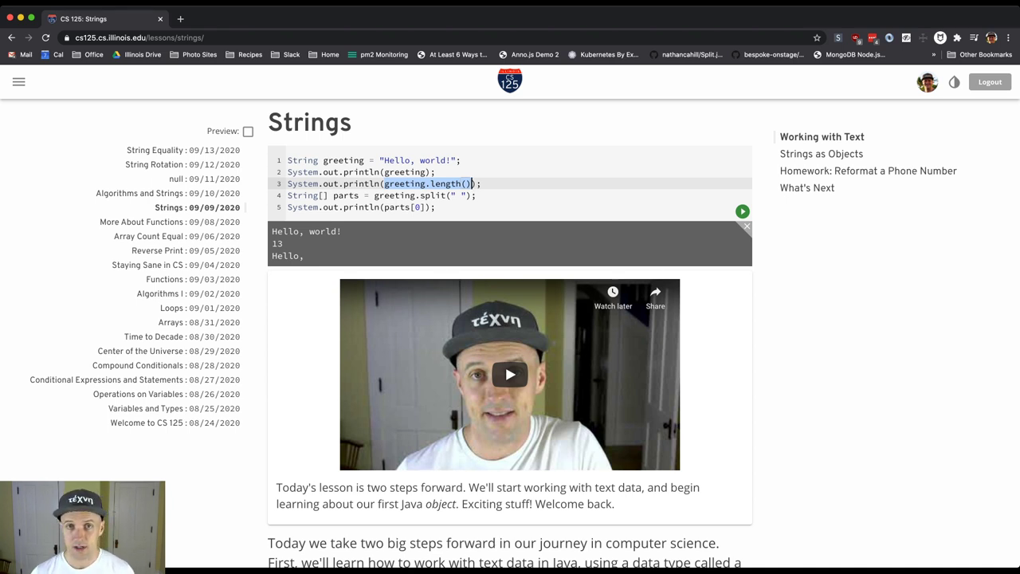
pyautogui.click(387, 183)
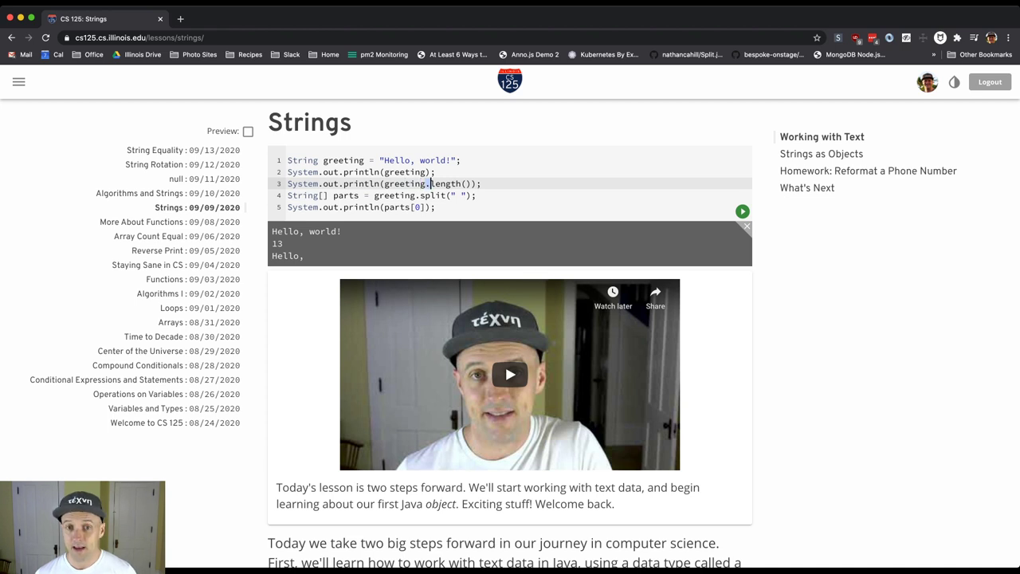
pyautogui.moveTo(430, 183); pyautogui.dragTo(471, 184)
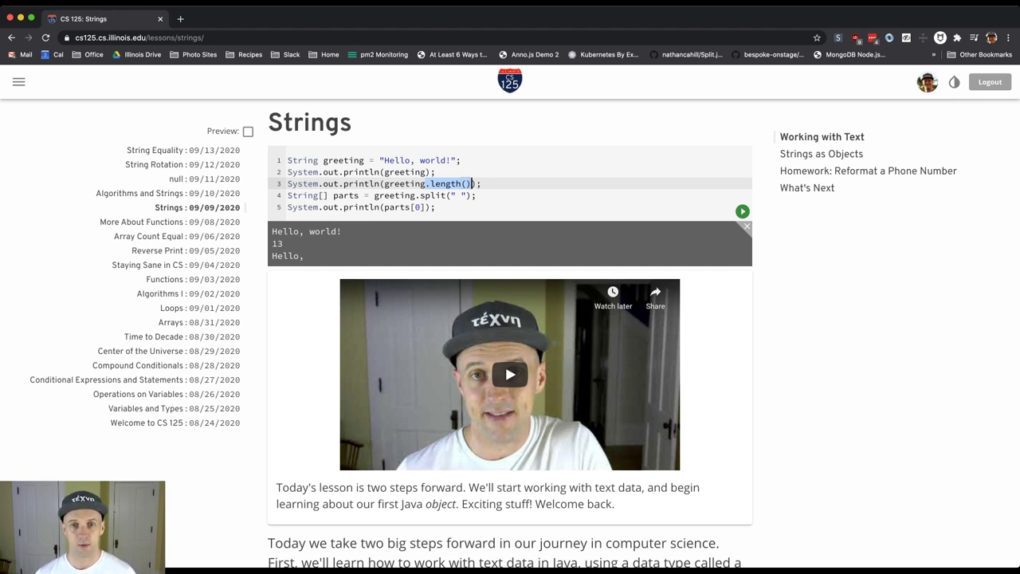
# Add two spaces after "Hello, world!" inside the greeting string and rerun the snippet
pyautogui.click(451, 161)
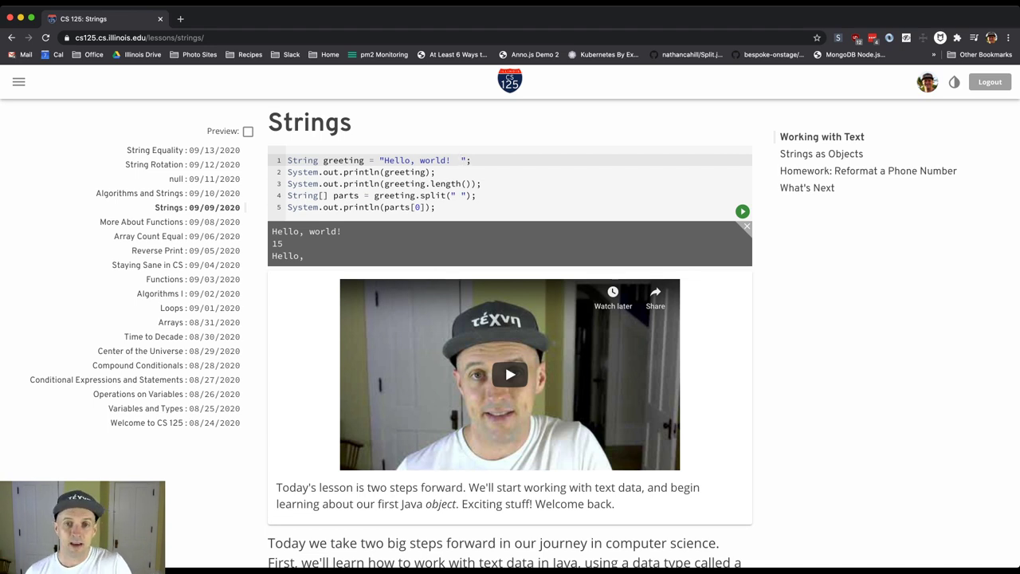
# Highlight the String[] parts declaration at the start of the greeting.split line
pyautogui.press('Down')
pyautogui.press('Down')
pyautogui.press('Down')
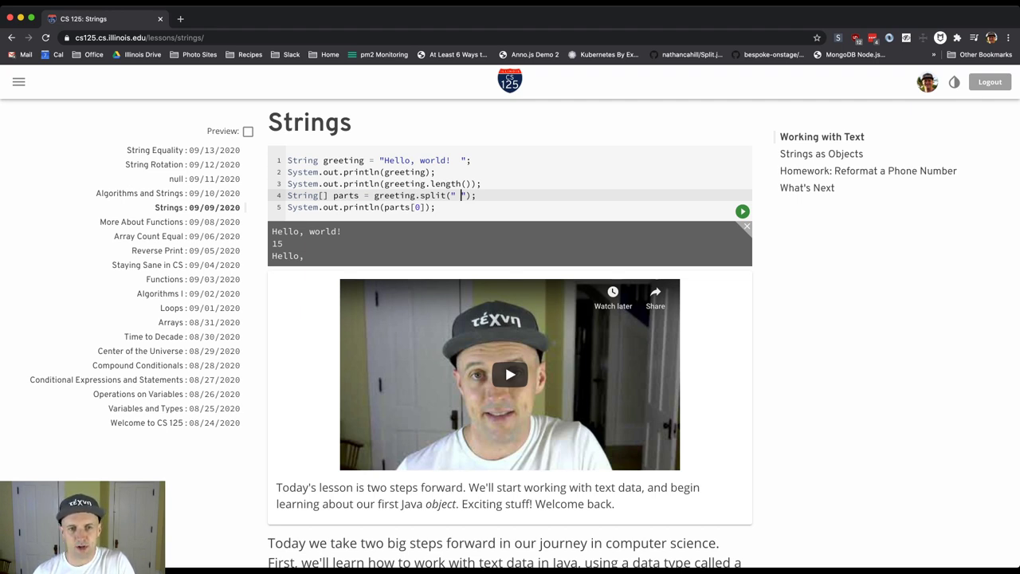
pyautogui.press('Home')
pyautogui.hotkey('shift', 'alt', 'Right')
pyautogui.hotkey('shift', 'alt', 'Right')
pyautogui.hotkey('shift', 'alt', 'Right')
pyautogui.press('Right')
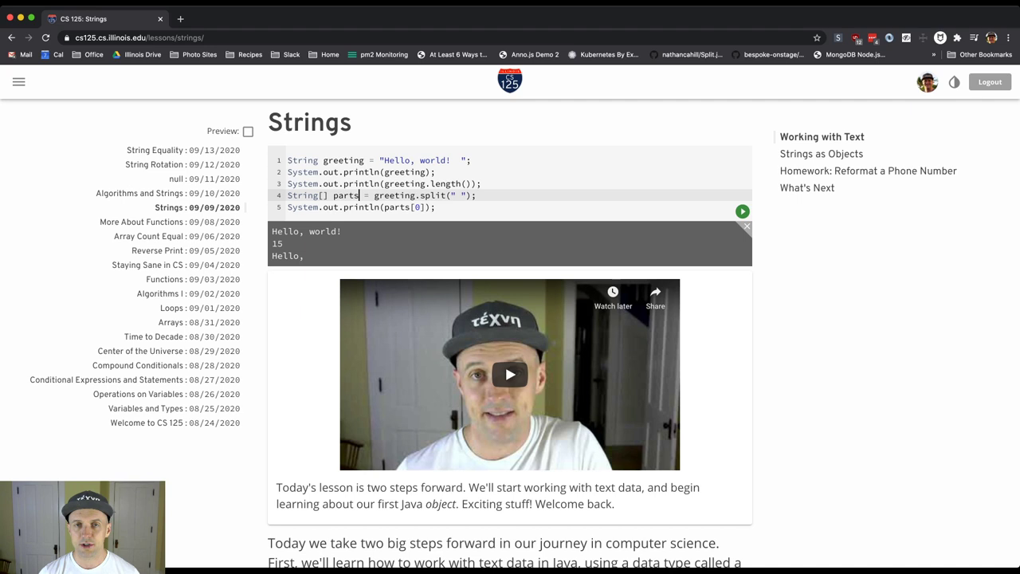
# Search the web for "java string 14" in a new tab and open Oracle's String (Java SE 14 & JDK 14) documentation
pyautogui.press('super+t')
pyautogui.write('java str')
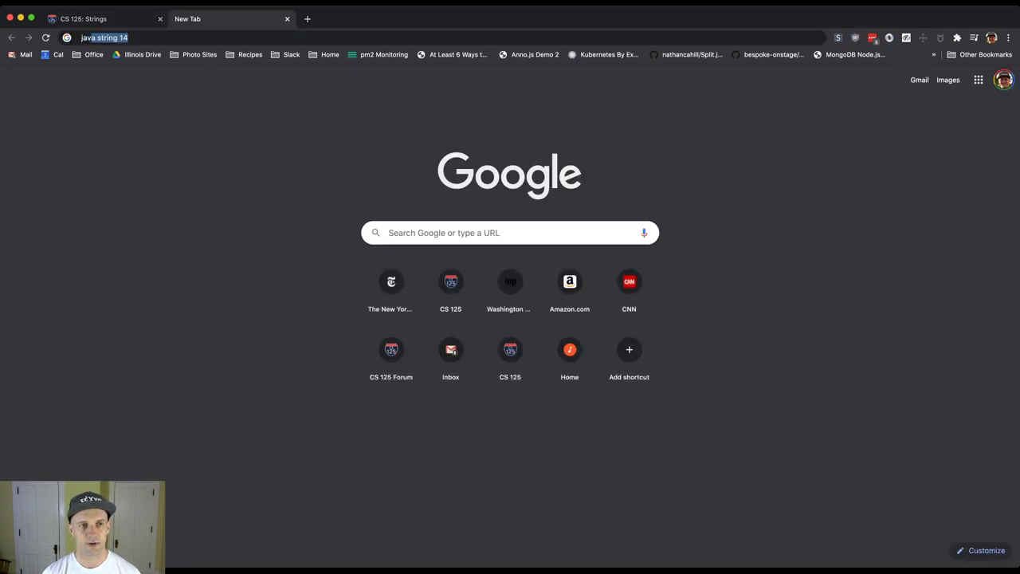
pyautogui.write('ing 14')
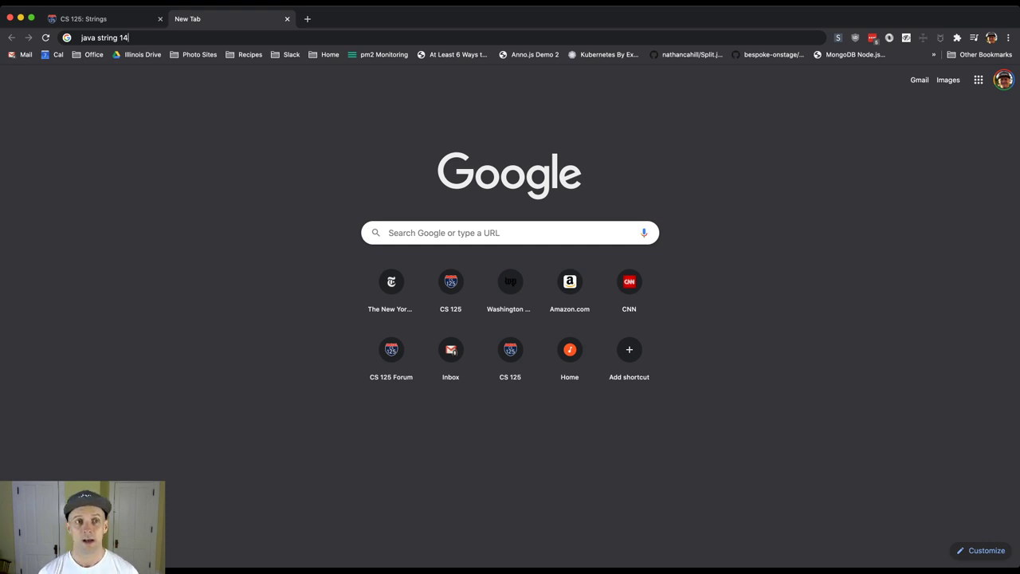
pyautogui.press('Return')
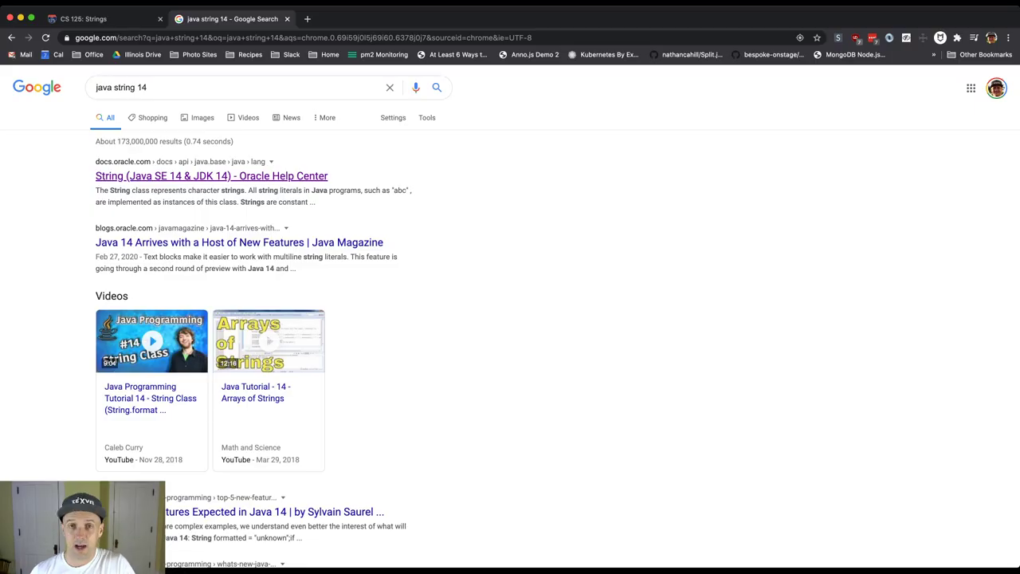
pyautogui.click(211, 175)
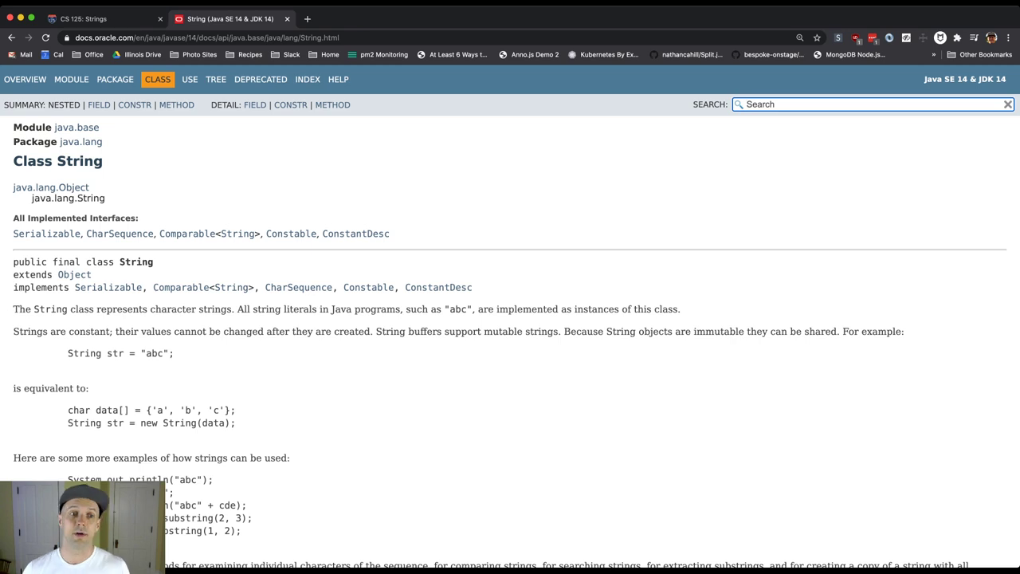
# Examine the String class declaration, introductory description and usage examples in the documentation
pyautogui.scroll(-2, 510, 334)
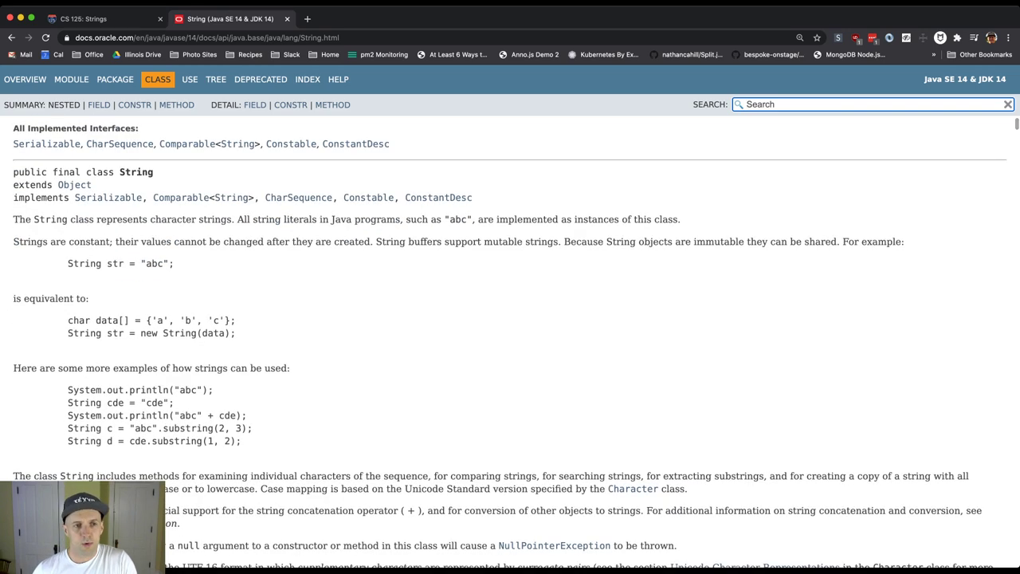
pyautogui.moveTo(12, 172); pyautogui.dragTo(44, 275)
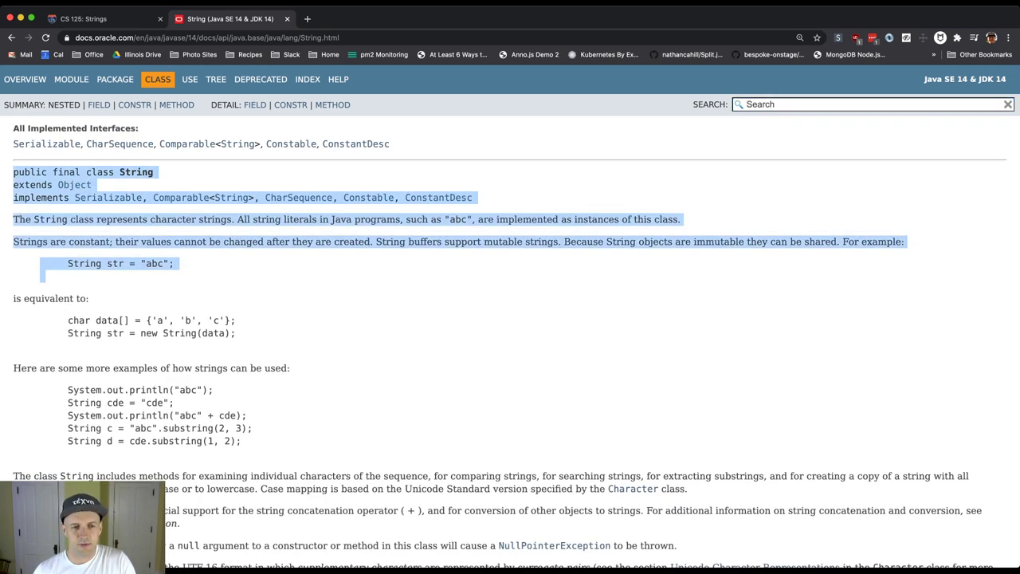
pyautogui.click(44, 275)
pyautogui.scroll(-2, 517, 341)
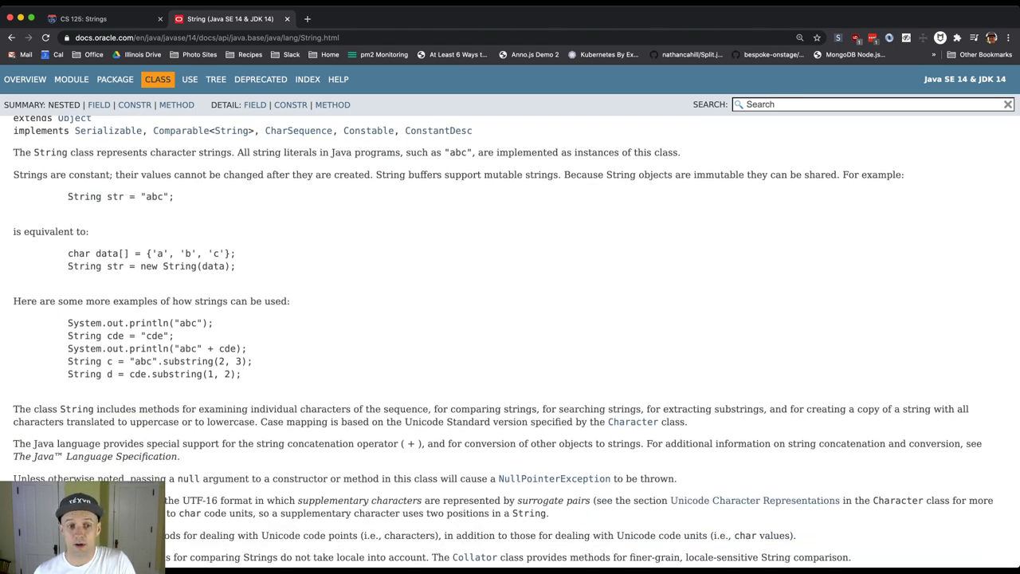
pyautogui.scroll(-2, 517, 340)
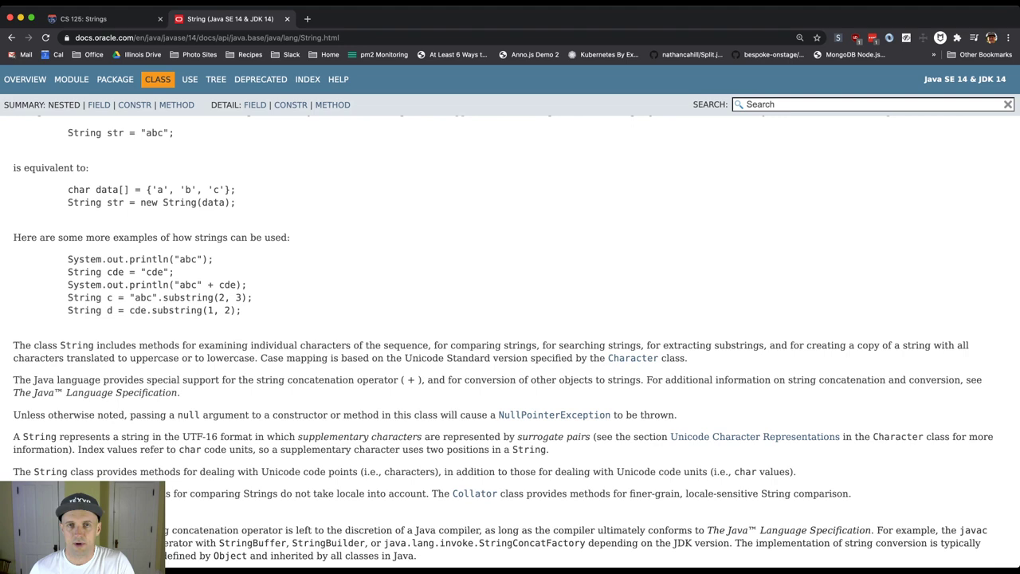
pyautogui.scroll(-8, 516, 341)
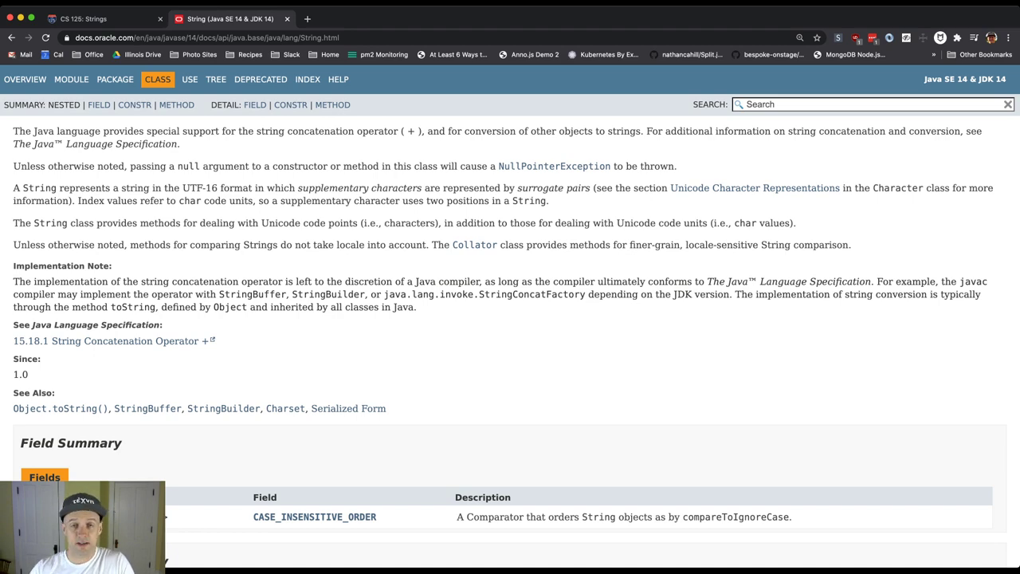
pyautogui.scroll(3, 510, 341)
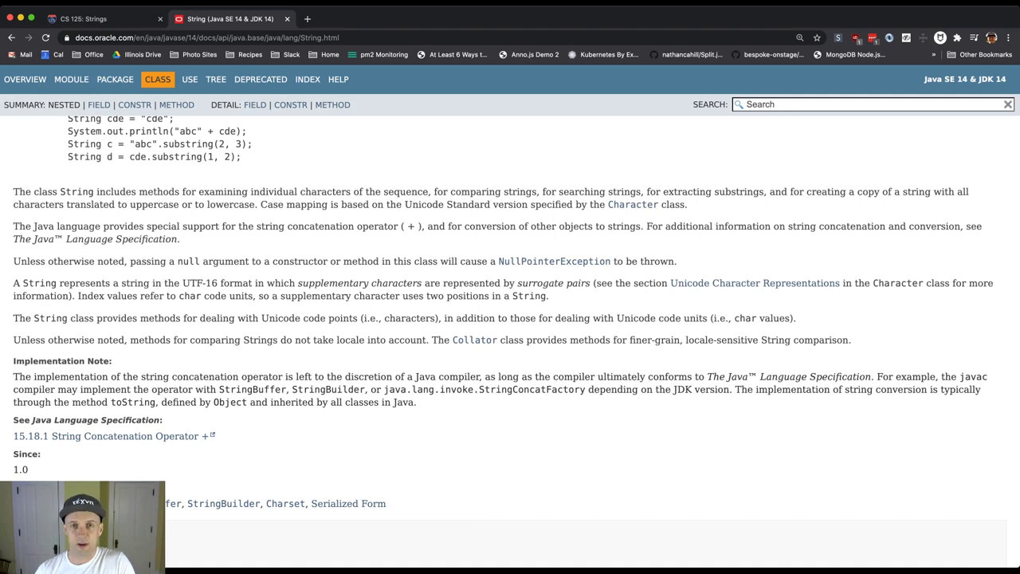
# Look through the Field Summary and Constructor Summary, ending at the Method Summary of the String class
pyautogui.scroll(-12, 510, 341)
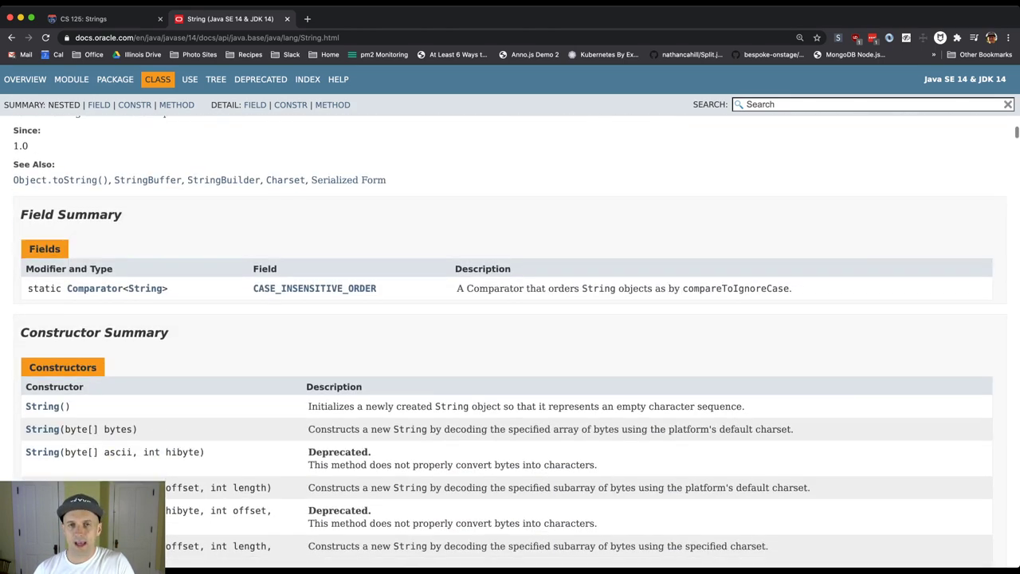
pyautogui.scroll(-4, 510, 341)
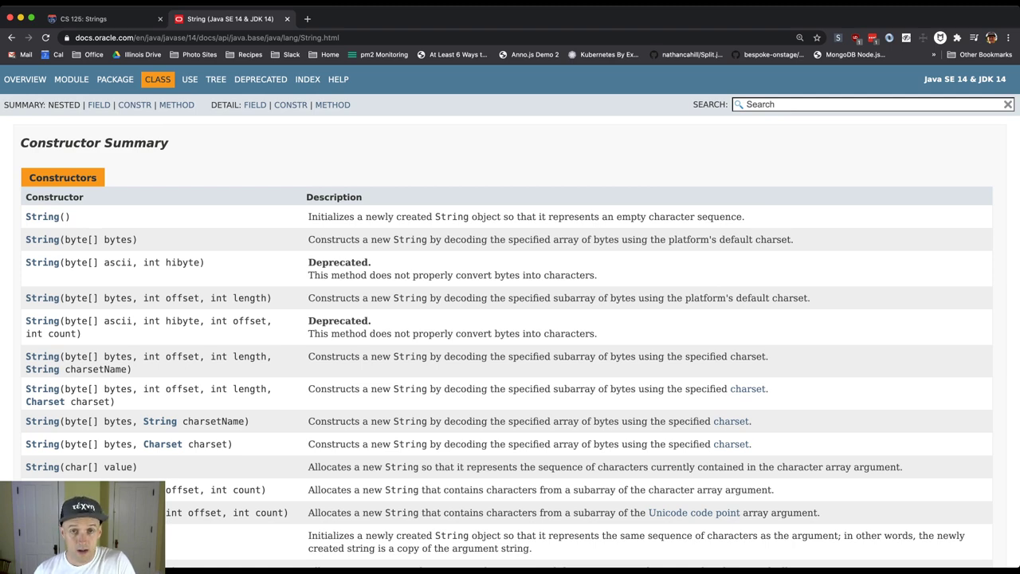
pyautogui.scroll(-20, 510, 341)
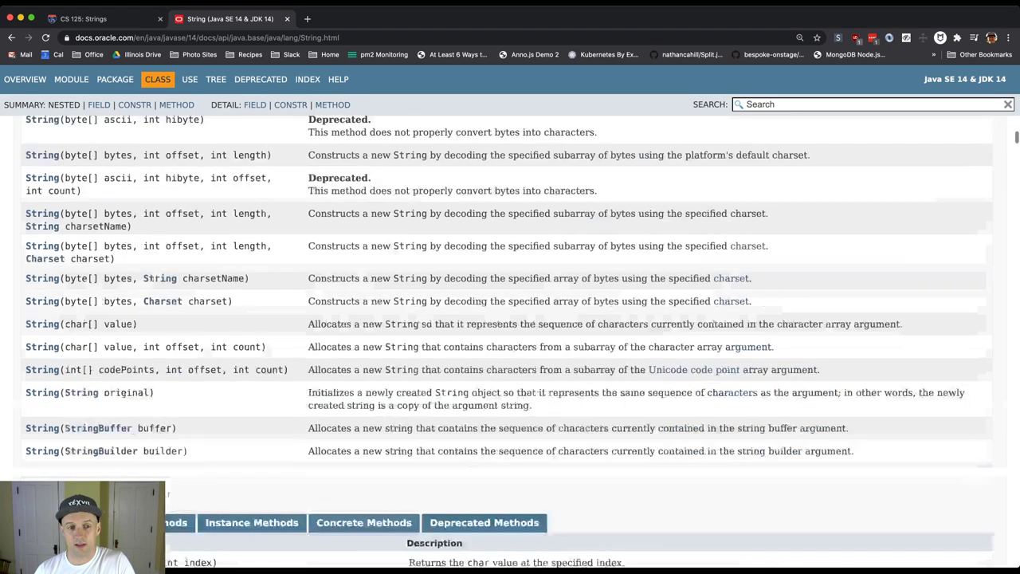
pyautogui.scroll(2, 510, 341)
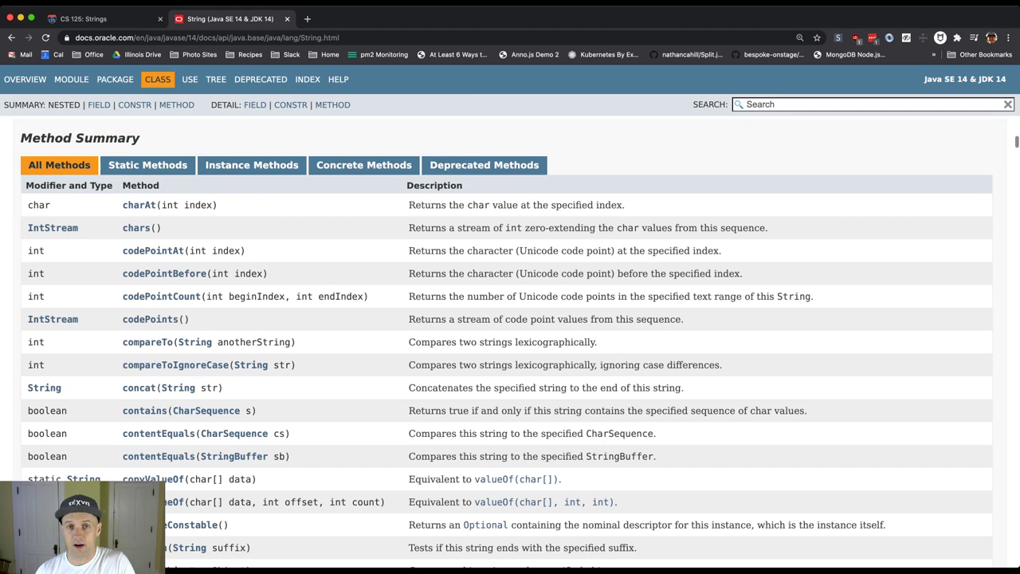
pyautogui.scroll(12, 510, 341)
pyautogui.scroll(5, 510, 341)
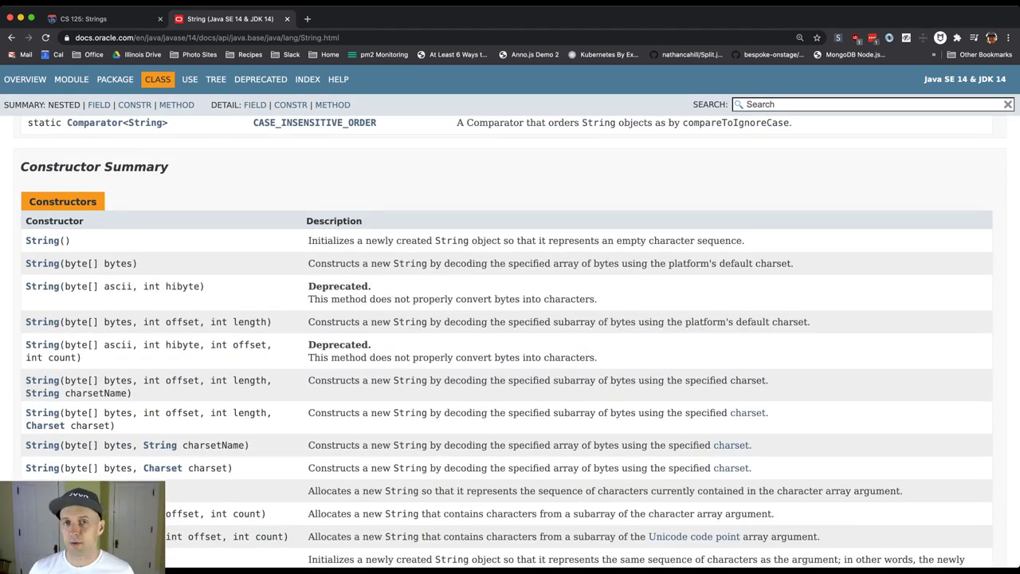
pyautogui.scroll(-16, 510, 341)
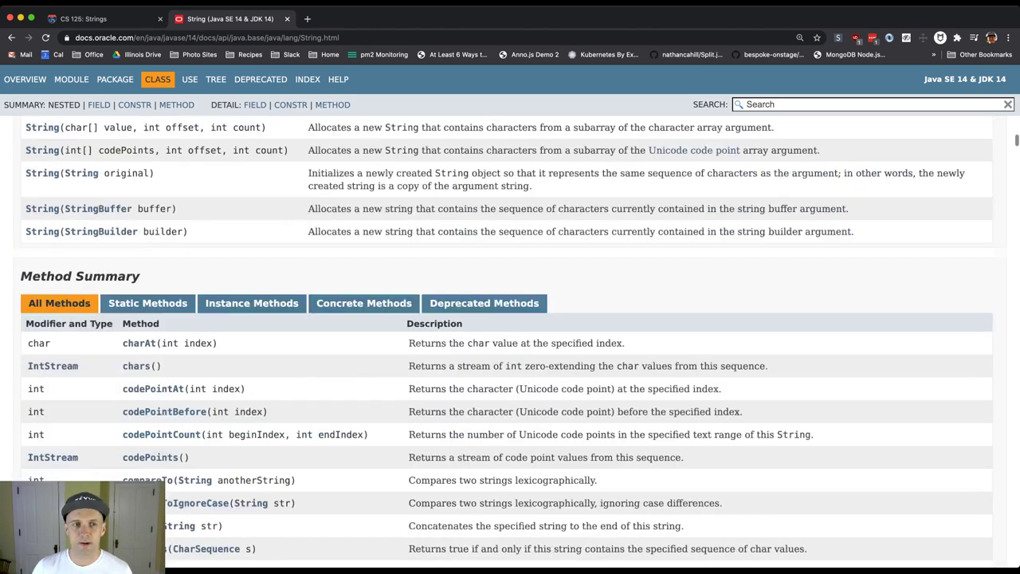
pyautogui.scroll(-1, 510, 341)
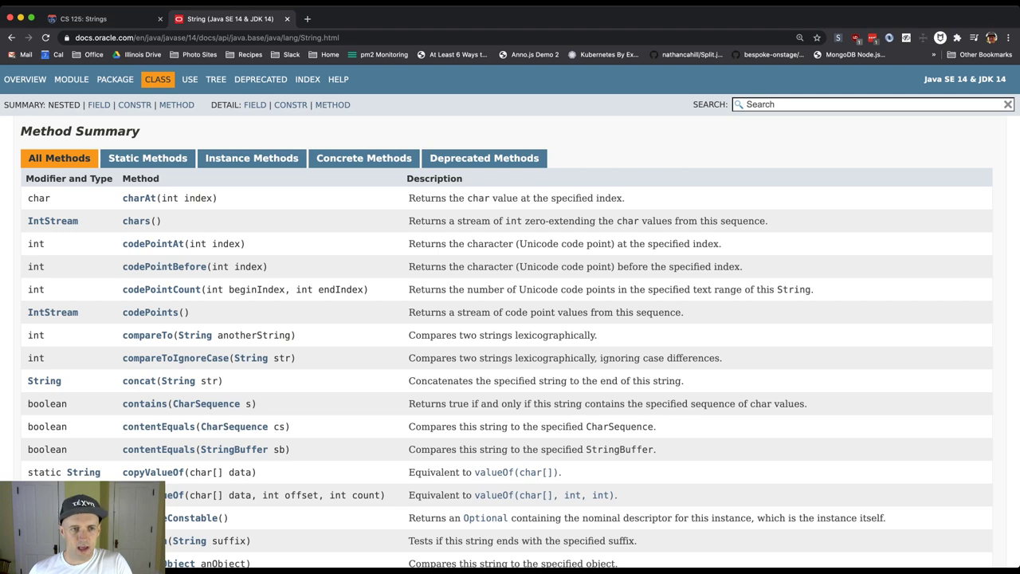
# Examine charAt's return type, parameter and description in the Method Summary, comparing its parameter list with codePointCount's
pyautogui.moveTo(27, 198); pyautogui.dragTo(217, 197)
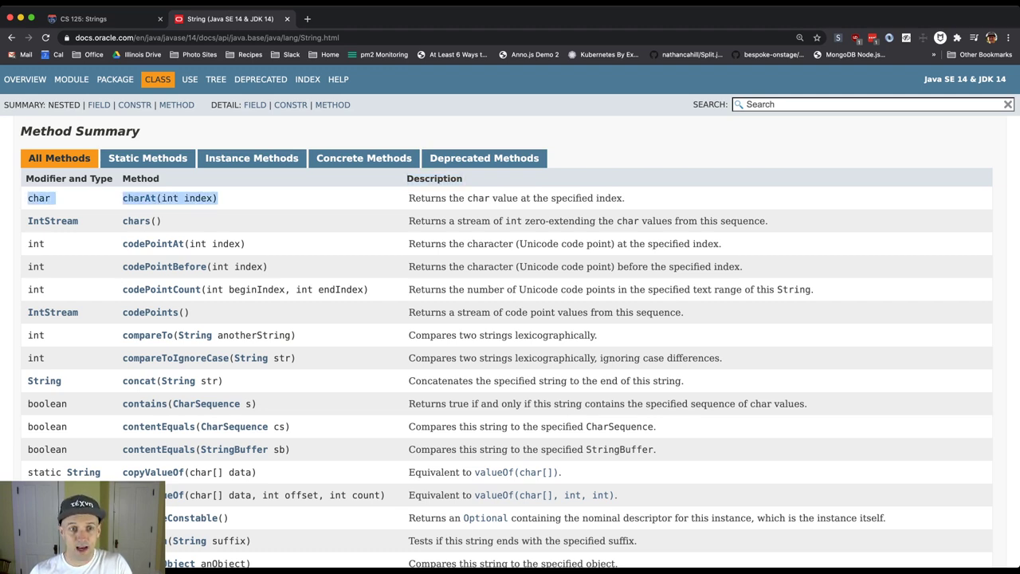
pyautogui.click(143, 198)
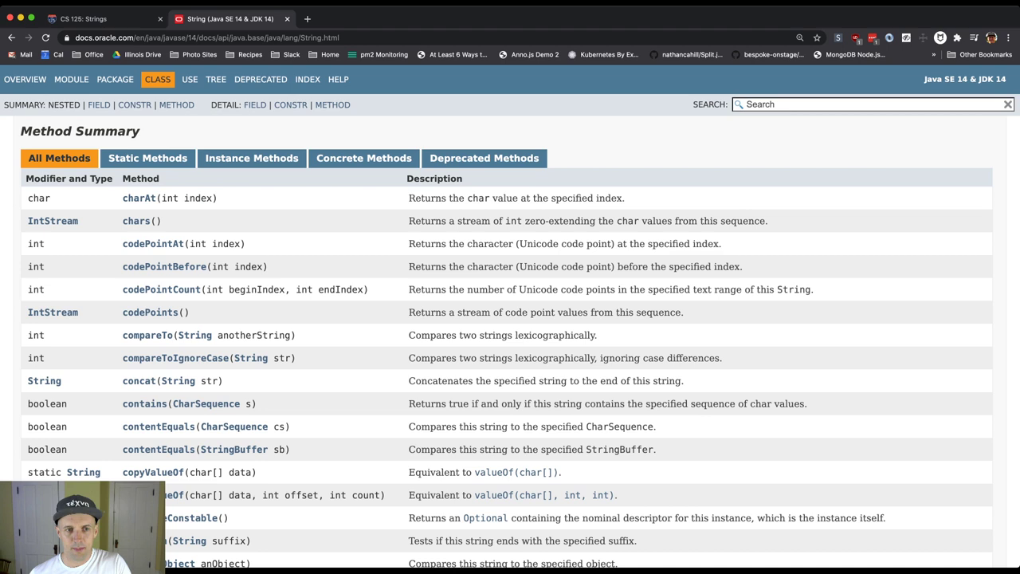
pyautogui.moveTo(156, 198); pyautogui.dragTo(218, 198)
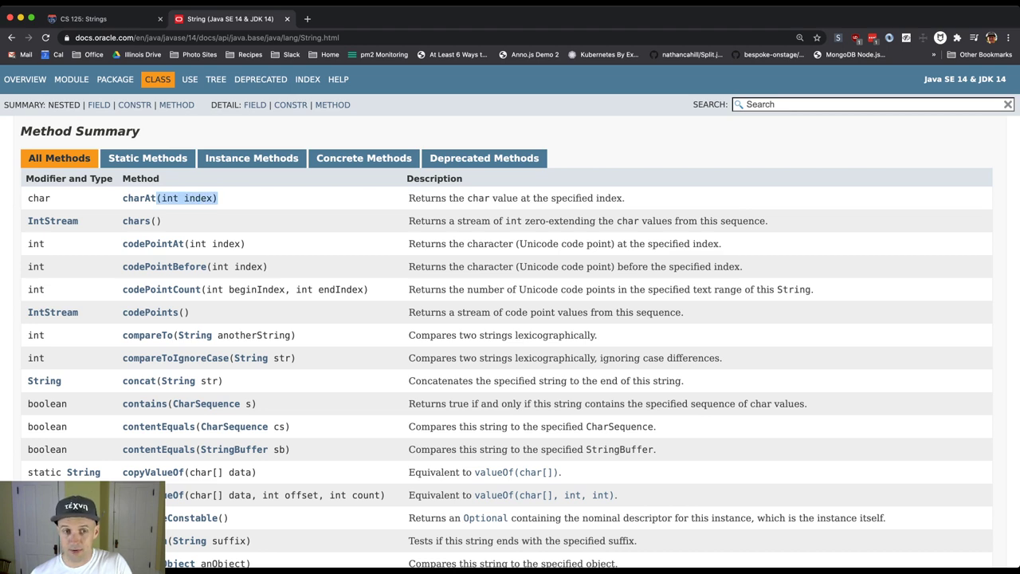
pyautogui.moveTo(203, 289); pyautogui.dragTo(368, 290)
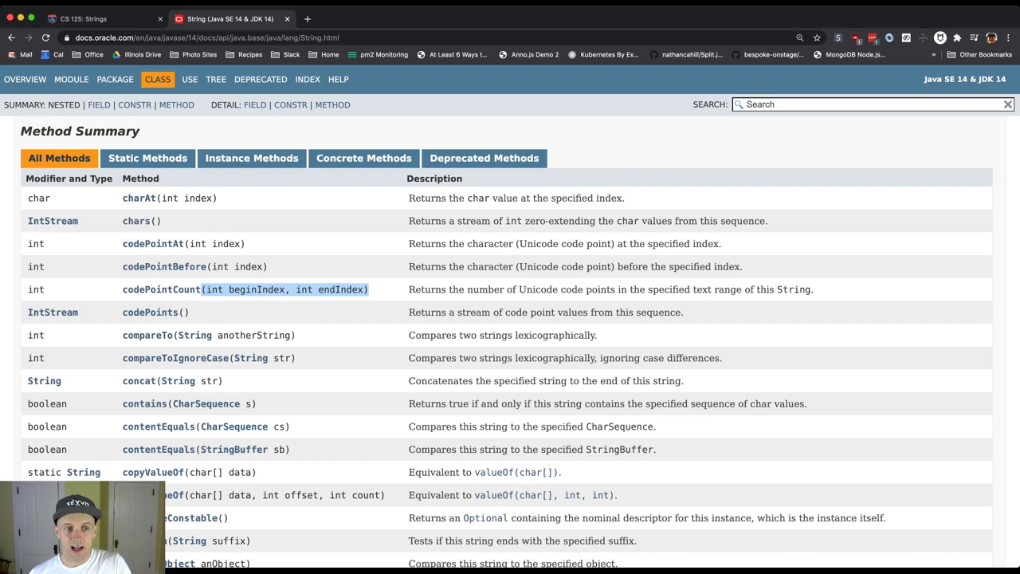
pyautogui.doubleClick(38, 198)
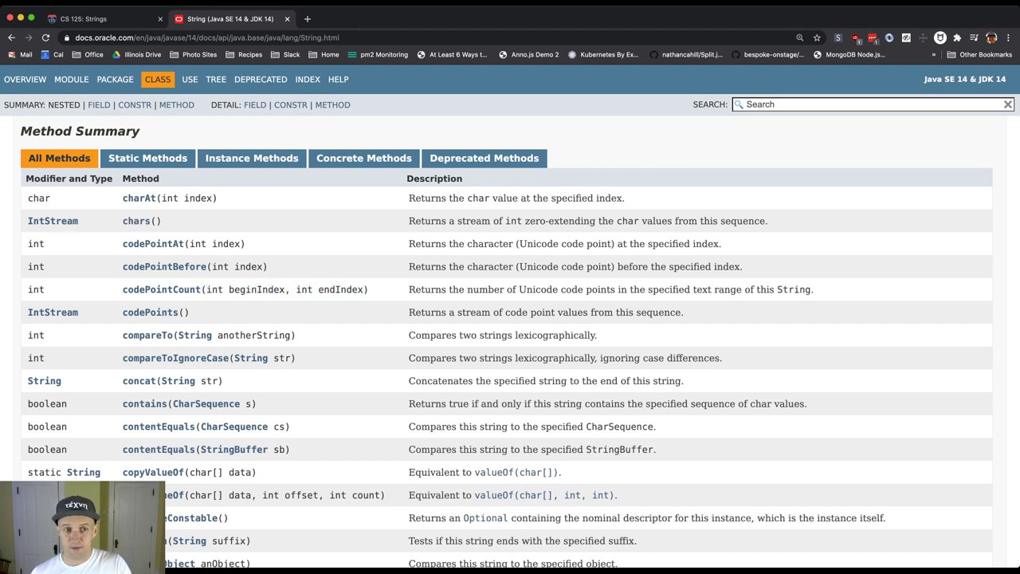
pyautogui.moveTo(27, 197); pyautogui.dragTo(219, 198)
pyautogui.click(218, 197)
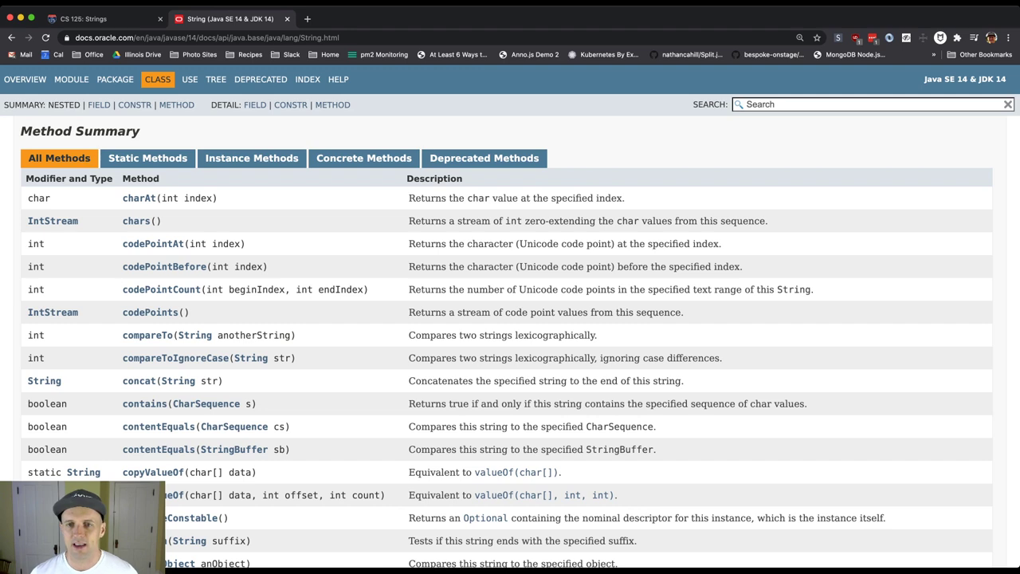
pyautogui.moveTo(408, 198); pyautogui.dragTo(625, 198)
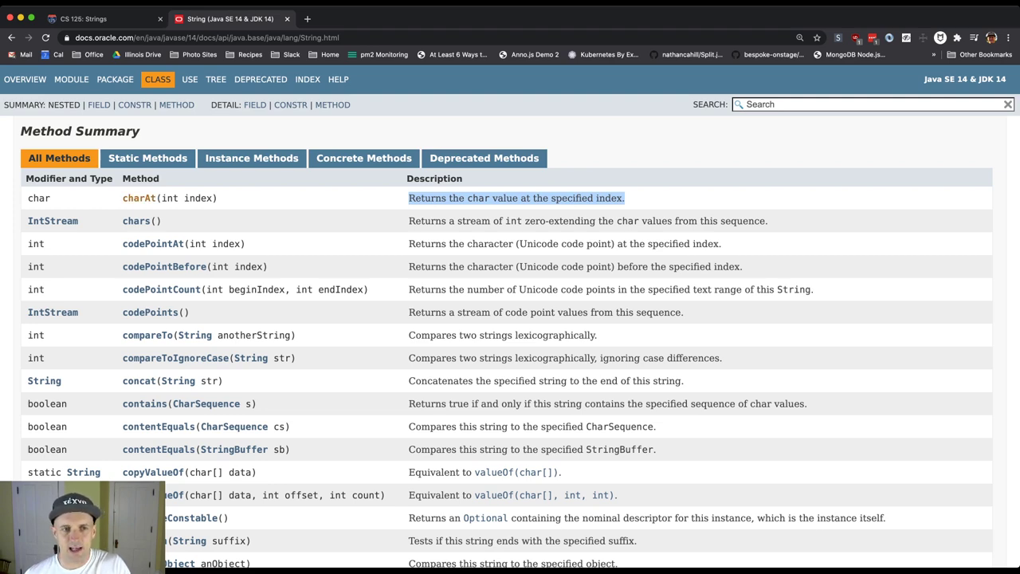
# Open the detailed charAt documentation, highlight its Returns description, and go back to the previous page location
pyautogui.click(138, 197)
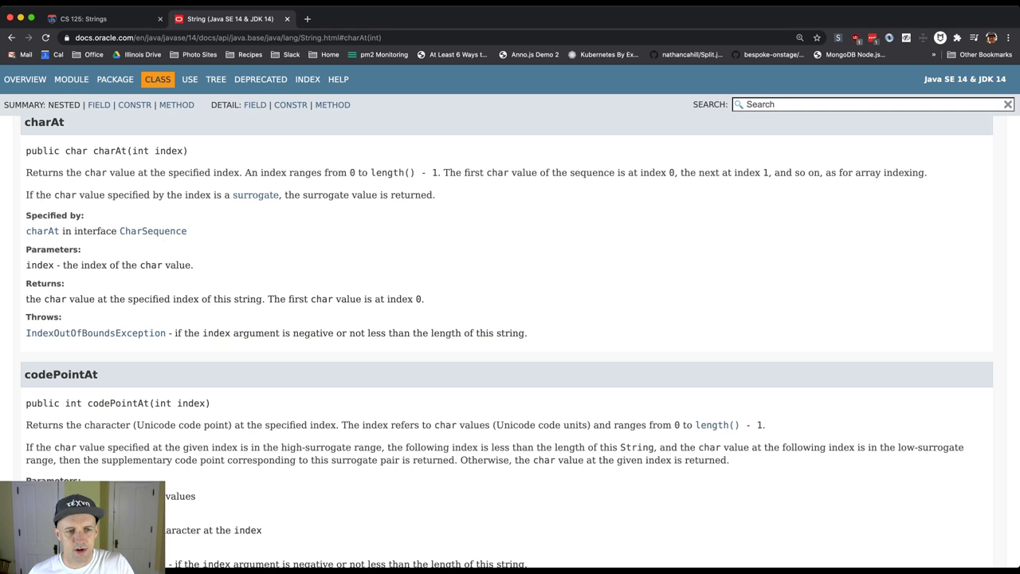
pyautogui.tripleClick(55, 299)
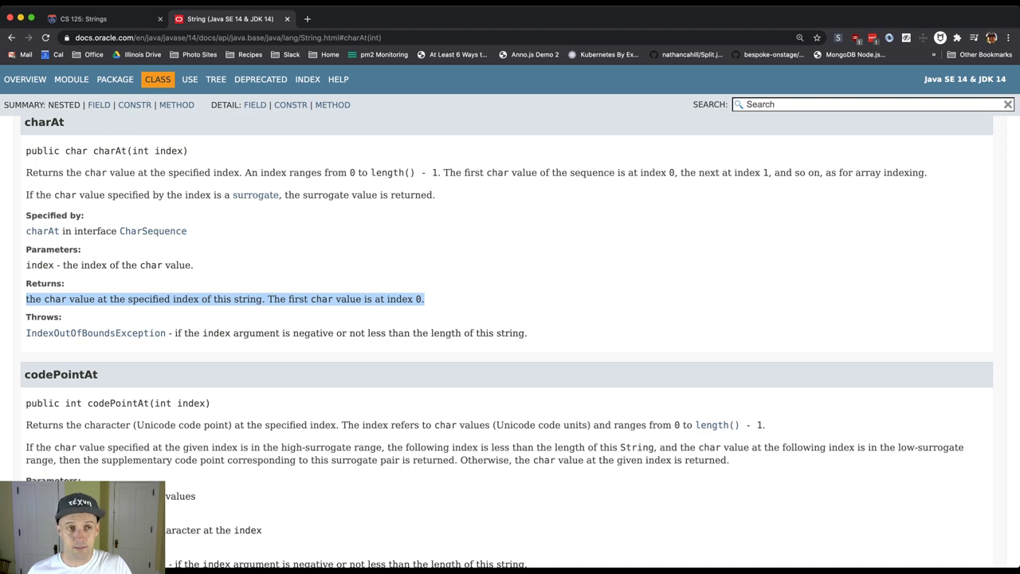
pyautogui.click(11, 37)
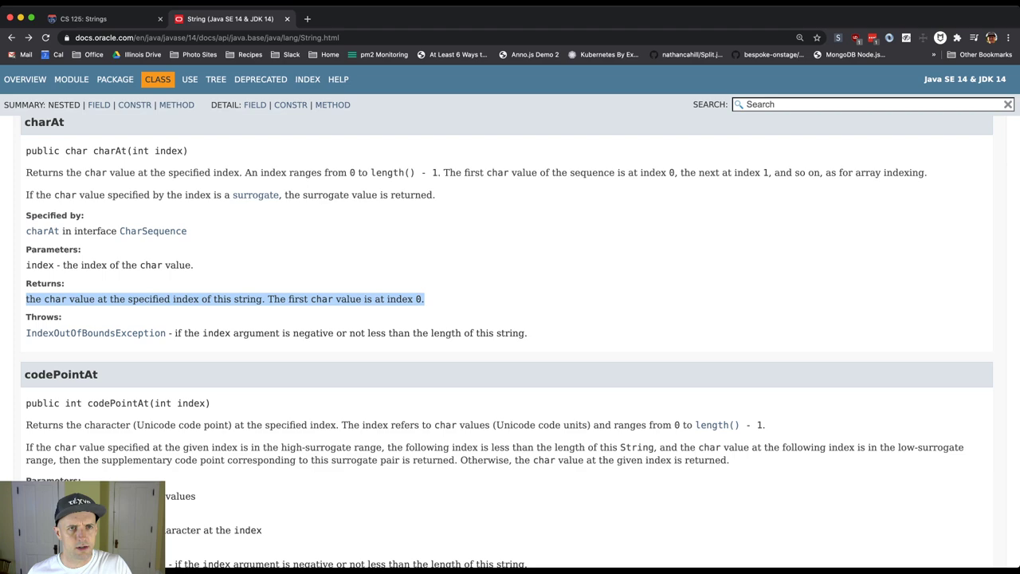
# Reload the Java 14 String class page through the page history and look through its Method Summary, ending back at charAt
pyautogui.click(11, 38)
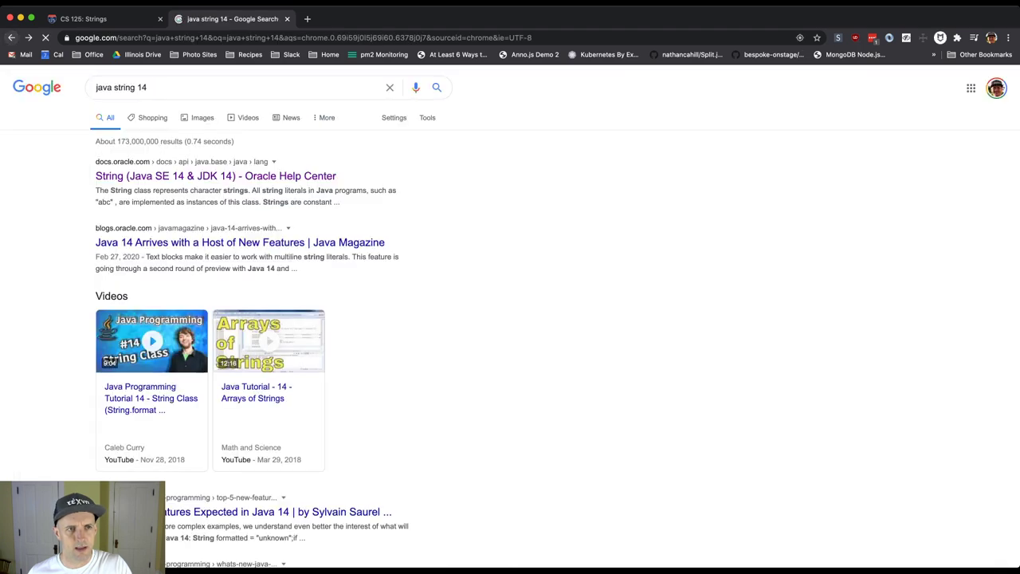
pyautogui.click(28, 38)
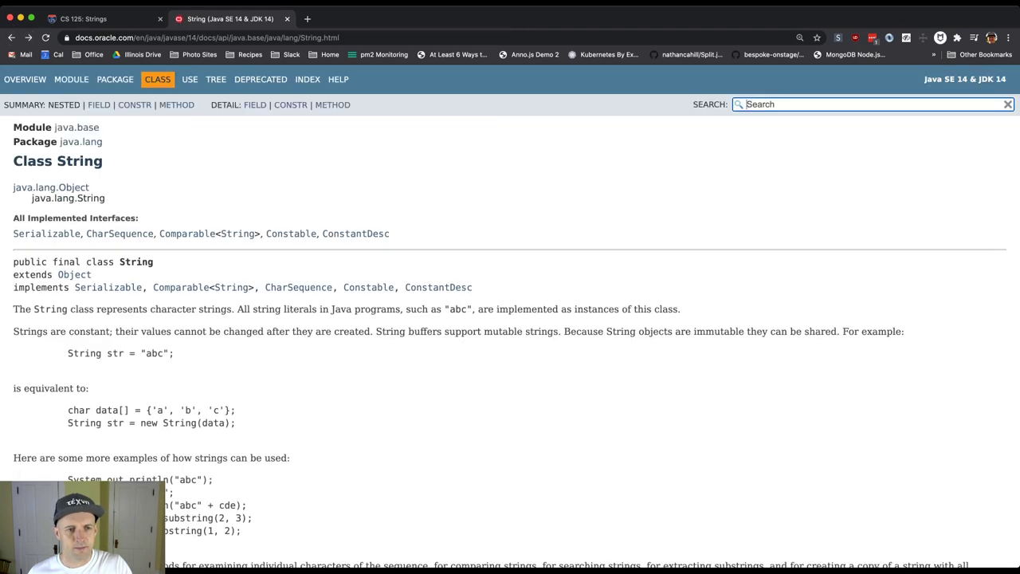
pyautogui.scroll(-15, 509, 334)
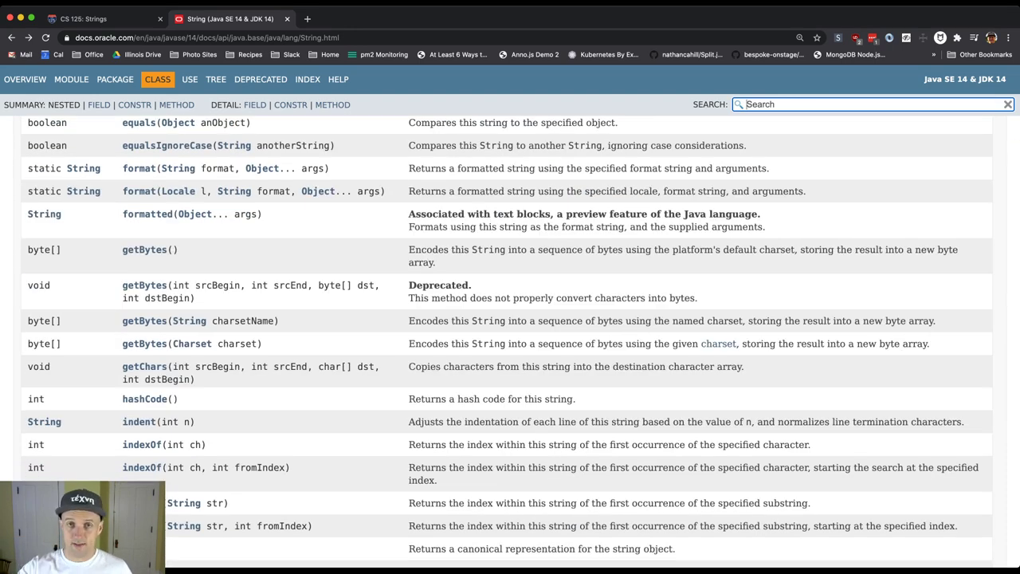
pyautogui.scroll(-2, 510, 341)
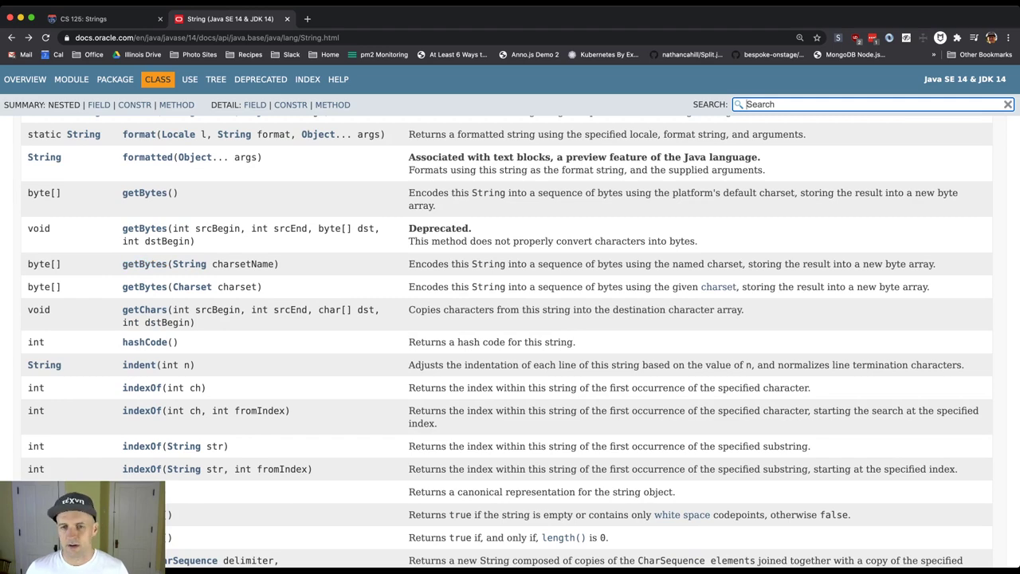
pyautogui.scroll(5, 506, 343)
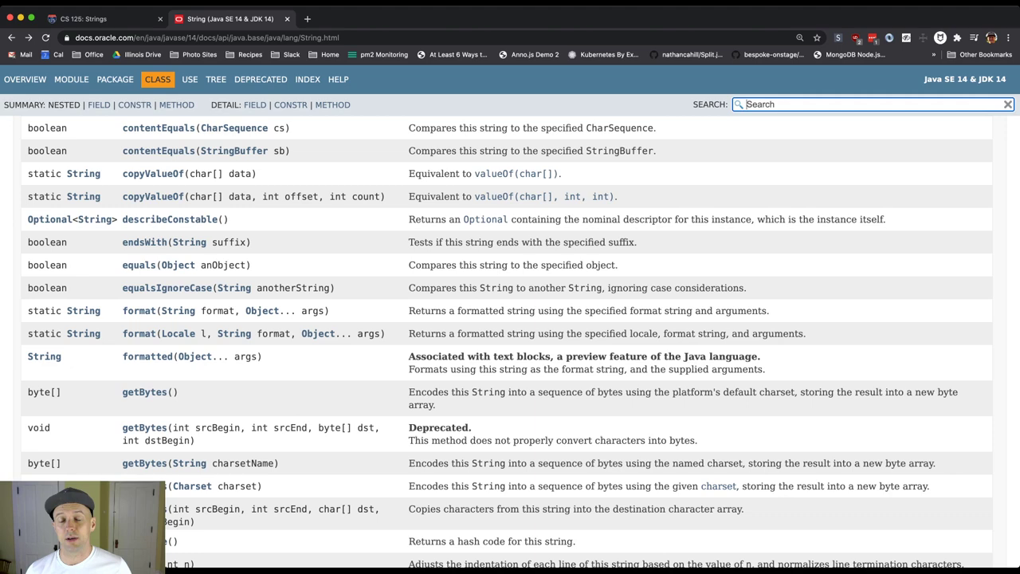
pyautogui.scroll(10, 506, 347)
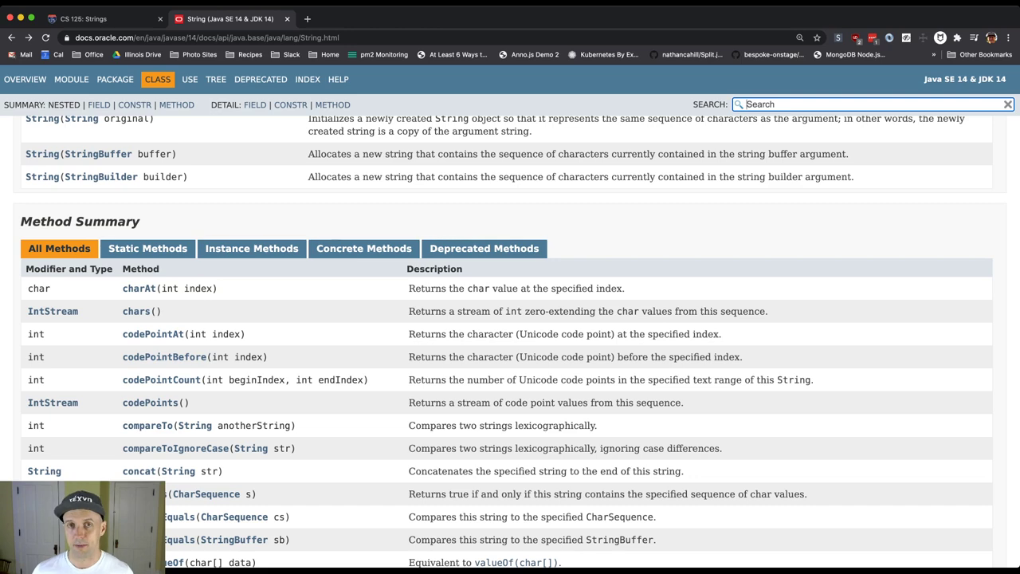
pyautogui.click(789, 105)
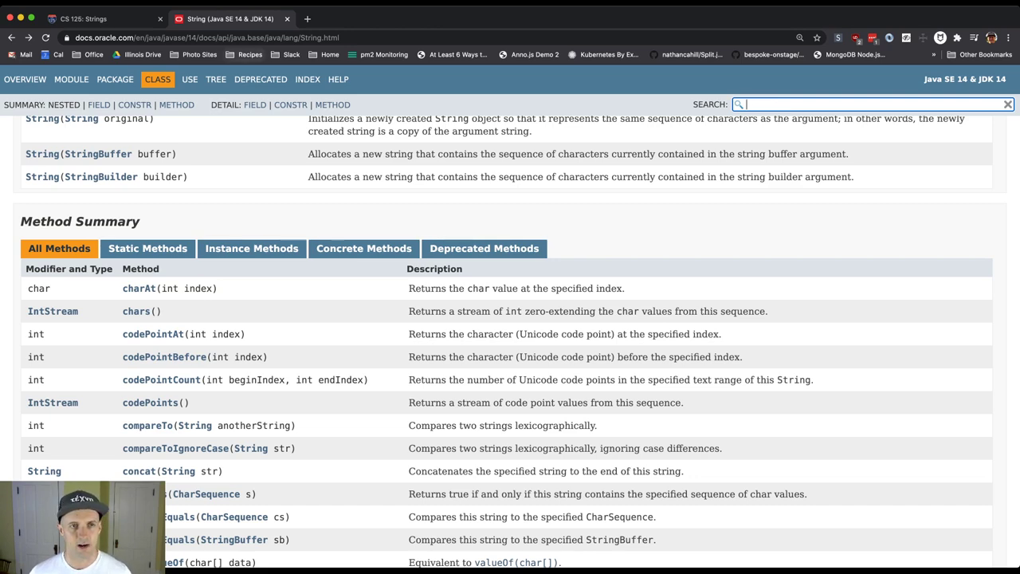
# In the Strings lesson snippet, delete every line below the greeting declaration
pyautogui.hotkey('ctrl', 'shift', 'Tab')
pyautogui.press('Up')
pyautogui.press('Up')
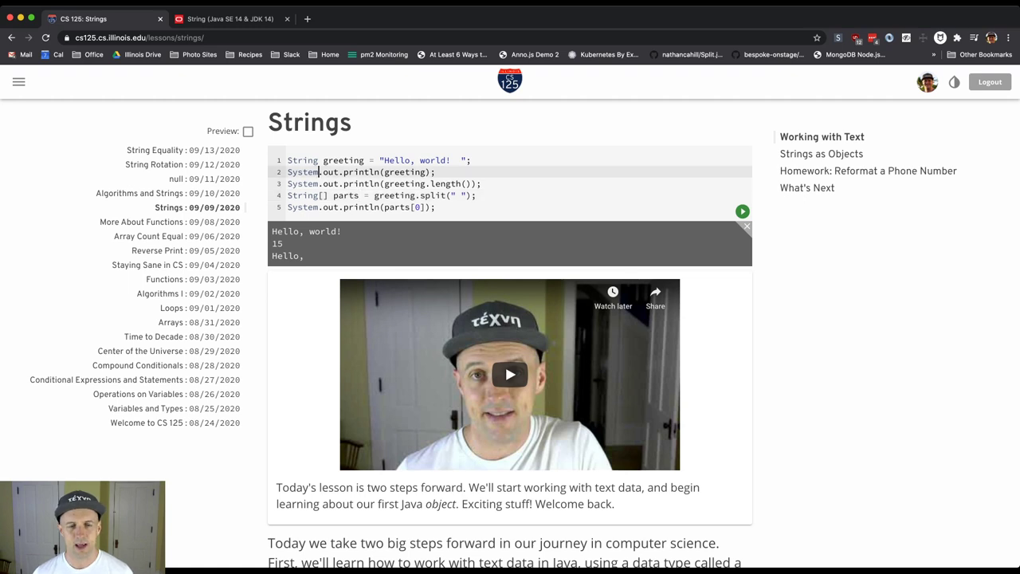
pyautogui.press('Home')
pyautogui.hotkey('shift', 'Down')
pyautogui.hotkey('shift', 'Down')
pyautogui.hotkey('shift', 'Down')
pyautogui.hotkey('shift', 'Down')
pyautogui.press('BackSpace')
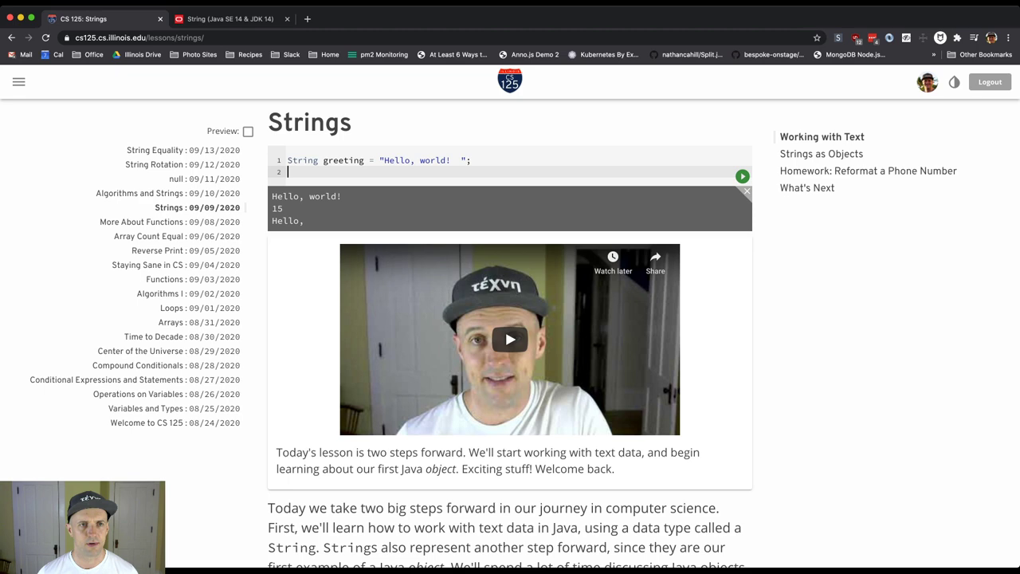
# Check charAt's index parameter and description in the String documentation's Method Summary
pyautogui.hotkey('ctrl', 'Tab')
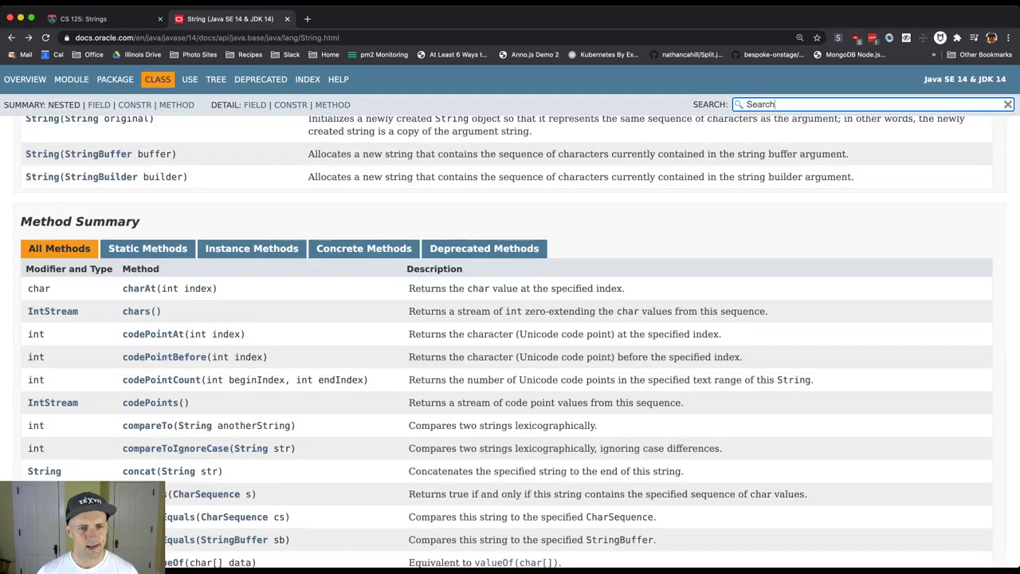
pyautogui.moveTo(157, 289); pyautogui.dragTo(217, 288)
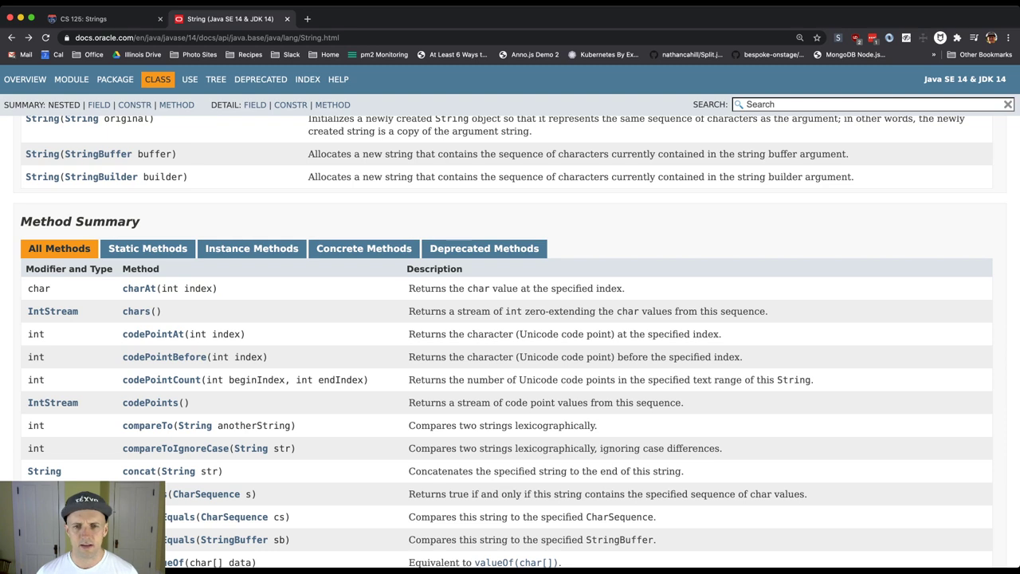
pyautogui.tripleClick(517, 289)
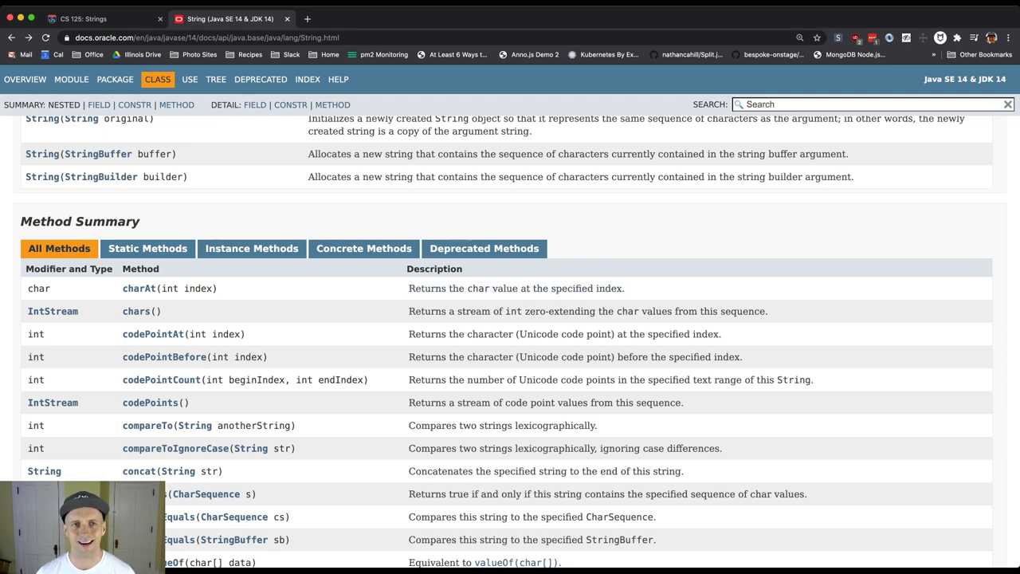
# Add a second line to the lesson snippet that prints greeting.charAt(0), checking the documentation for the parameter, and run it
pyautogui.hotkey('ctrl', 'shift', 'Tab')
pyautogui.write('Sys')
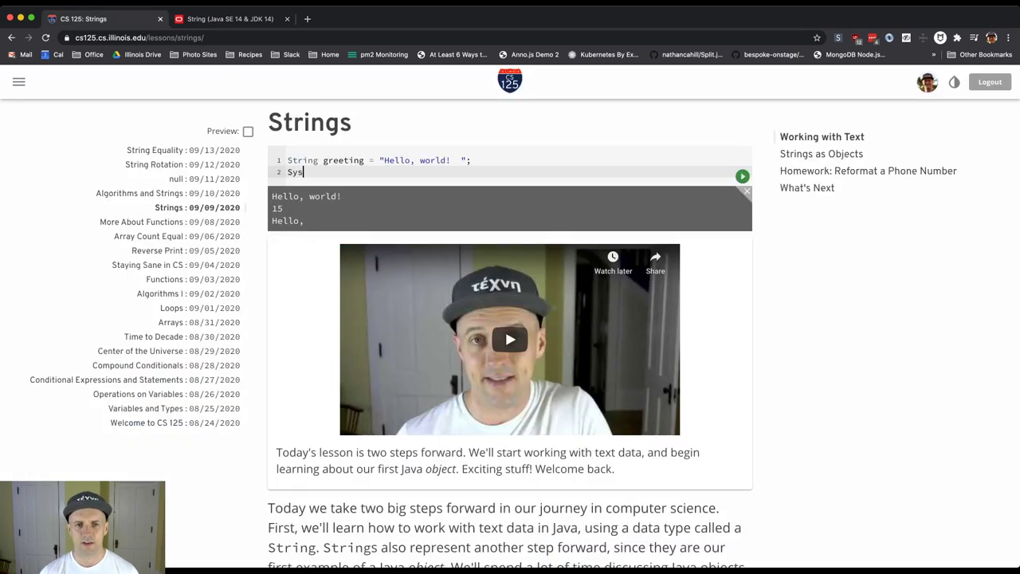
pyautogui.write('tem.out.println(')
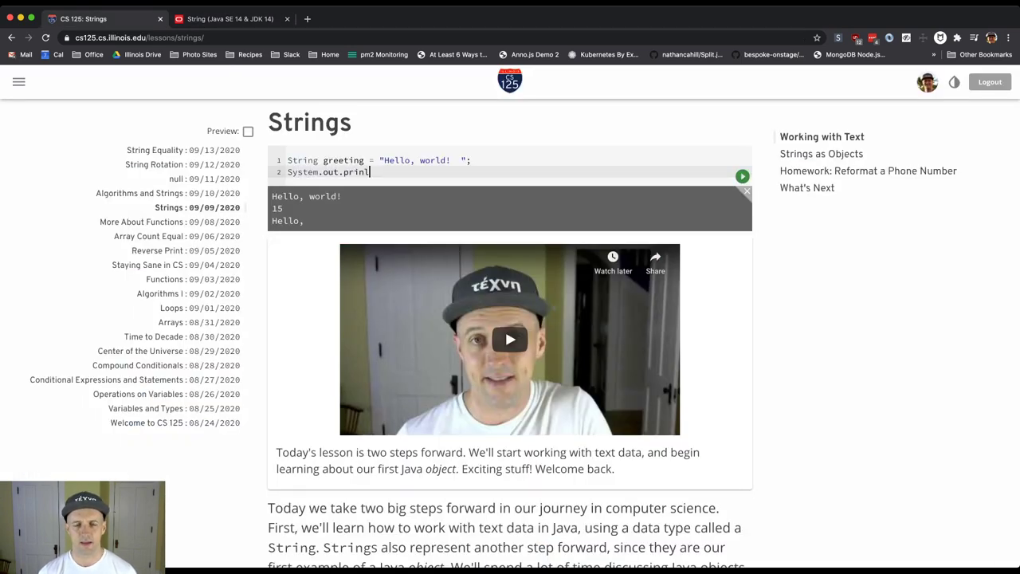
pyautogui.write('greeting')
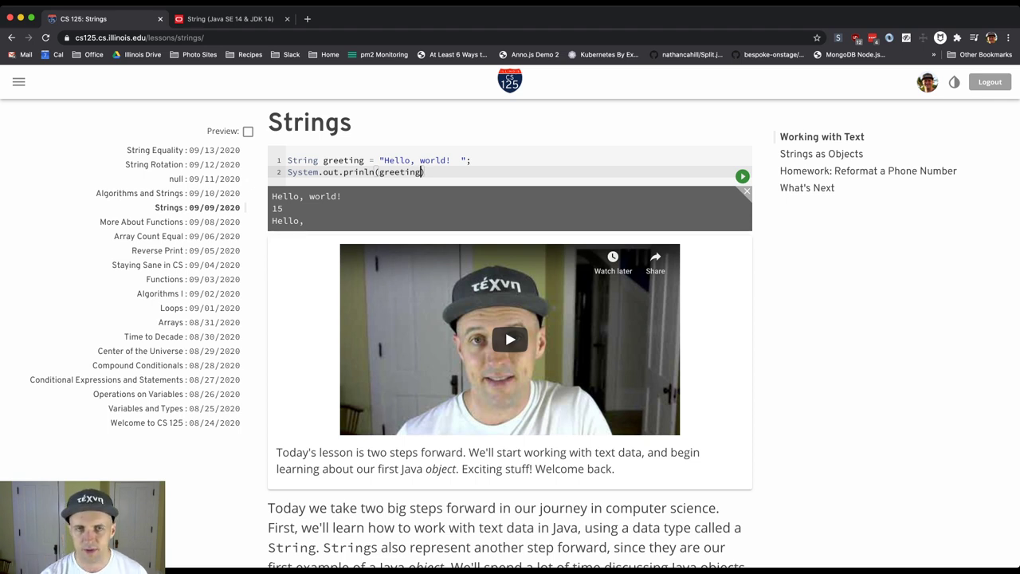
pyautogui.write('.')
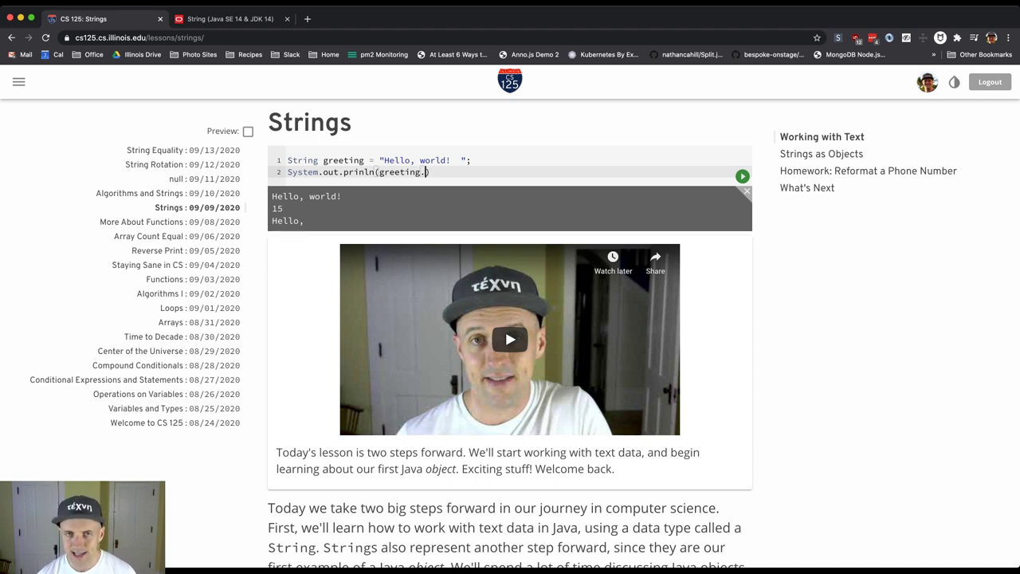
pyautogui.write('charAt')
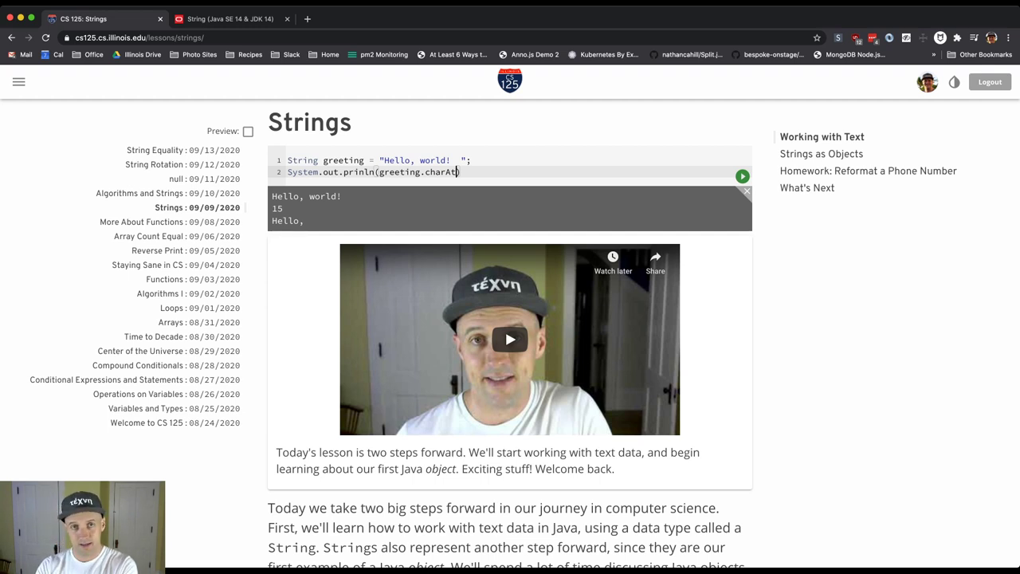
pyautogui.write('(')
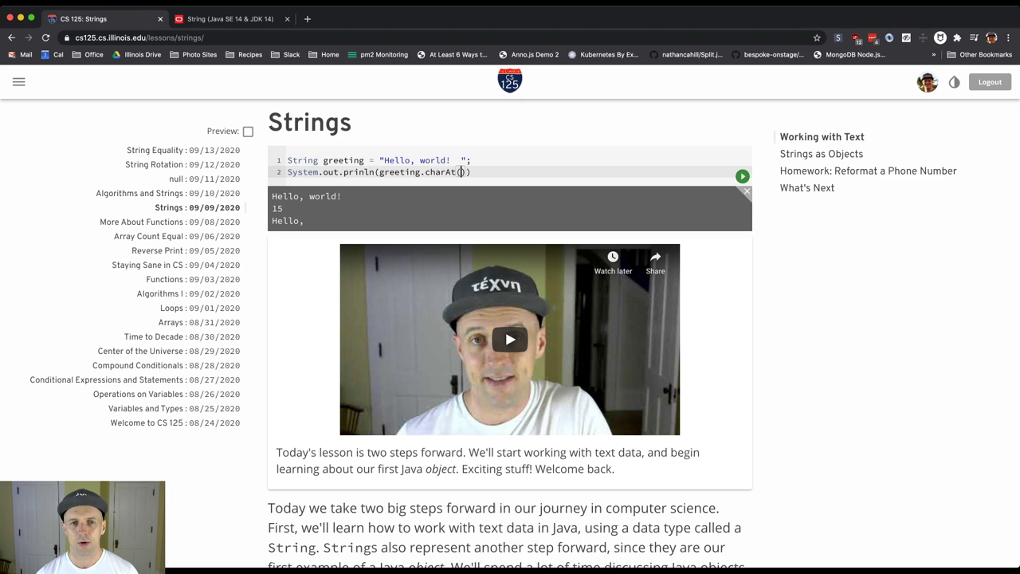
pyautogui.hotkey('ctrl', 'Tab')
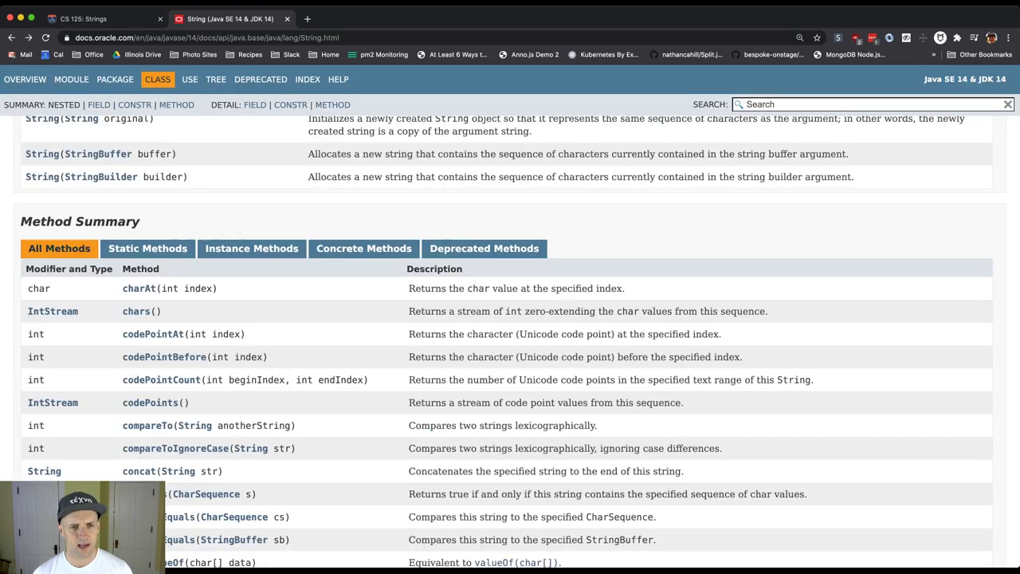
pyautogui.hotkey('ctrl', 'shift', 'Tab')
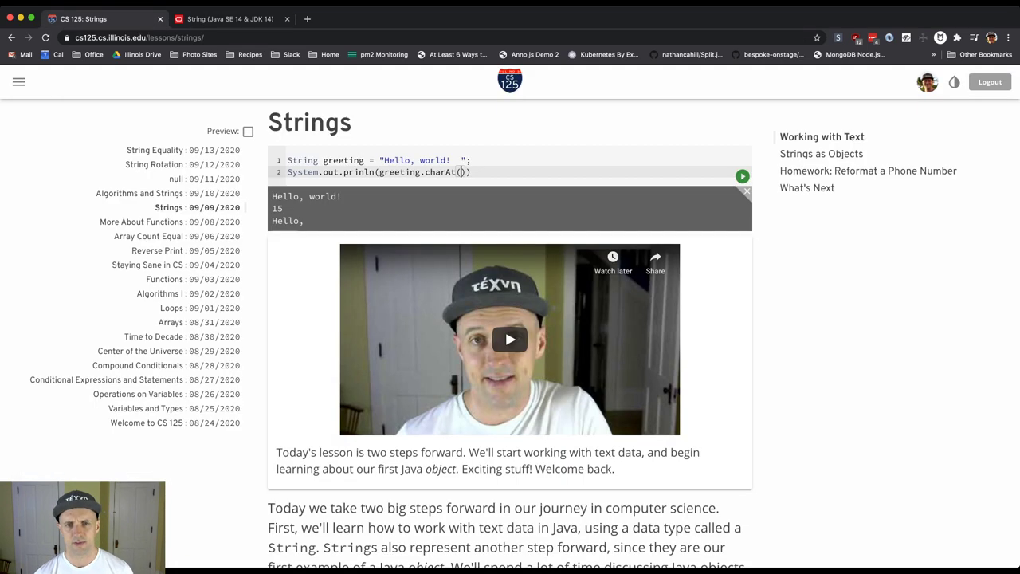
pyautogui.write('0));')
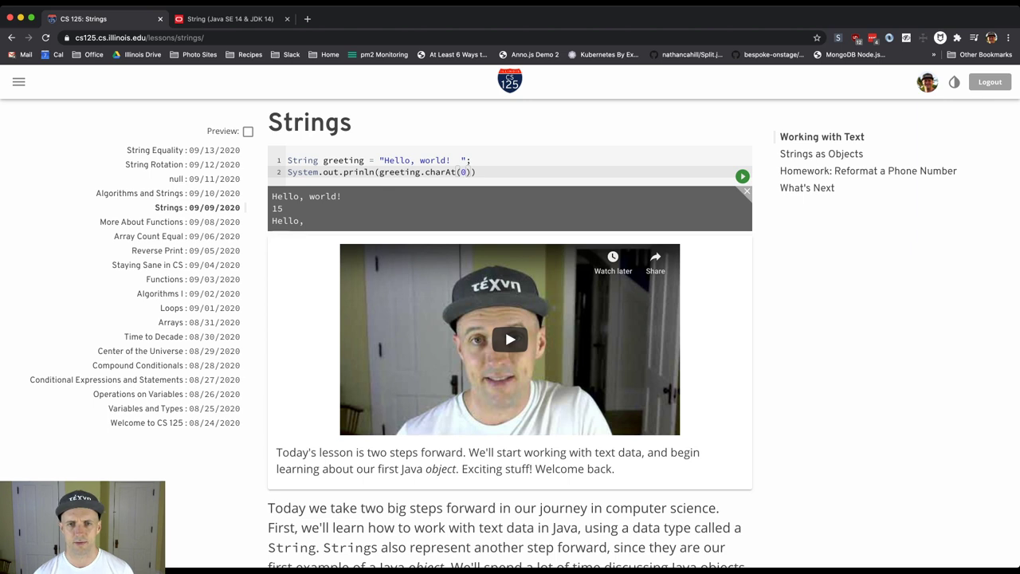
pyautogui.hotkey('ctrl', 'Return')
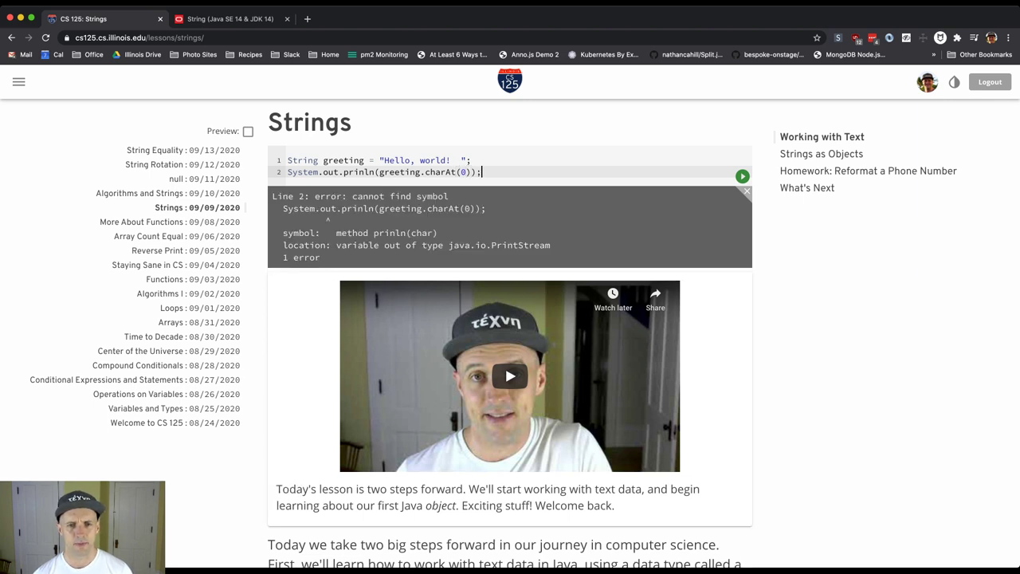
# Correct the misspelled prinln to println in line 2 and rerun the snippet
pyautogui.press('Left')
pyautogui.press('Left')
pyautogui.press('Left')
pyautogui.press('Left')
pyautogui.press('Left')
pyautogui.press('Left')
pyautogui.press('Left')
pyautogui.press('Left')
pyautogui.press('Left')
pyautogui.press('Left')
pyautogui.press('Left')
pyautogui.press('Left')
pyautogui.press('Left')
pyautogui.press('Left')
pyautogui.press('Left')
pyautogui.press('Left')
pyautogui.press('Left')
pyautogui.press('Left')
pyautogui.press('Left')
pyautogui.press('Left')
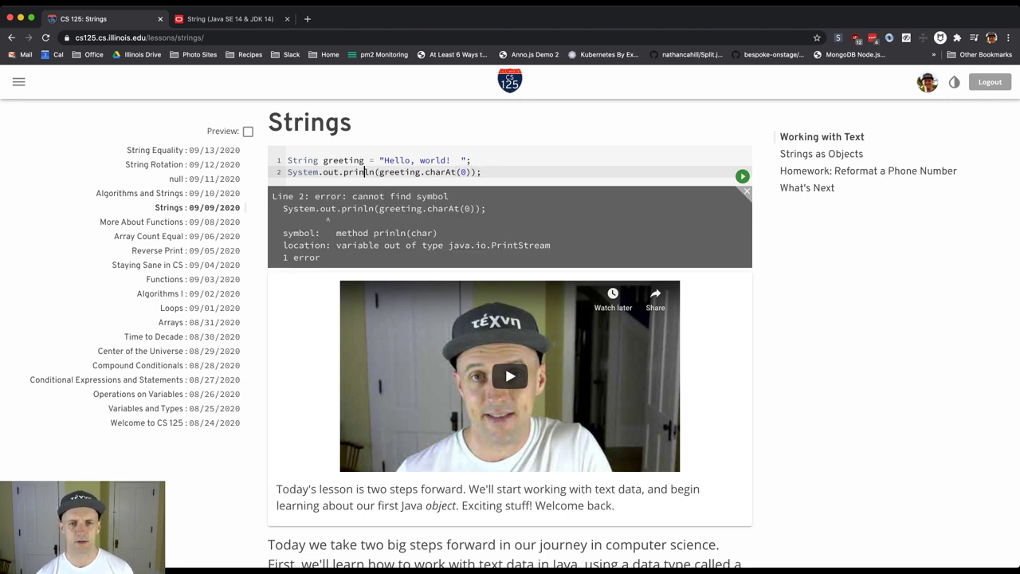
pyautogui.write('t')
pyautogui.hotkey('ctrl', 'Return')
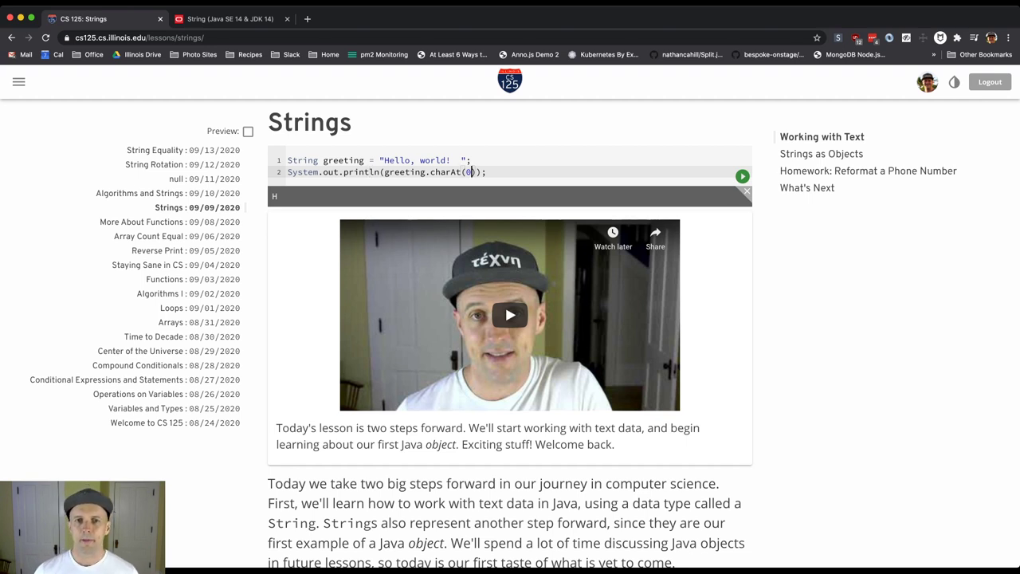
# Run the snippet with the greeting's first letter as lowercase h, and restore the capital H
pyautogui.click(468, 160)
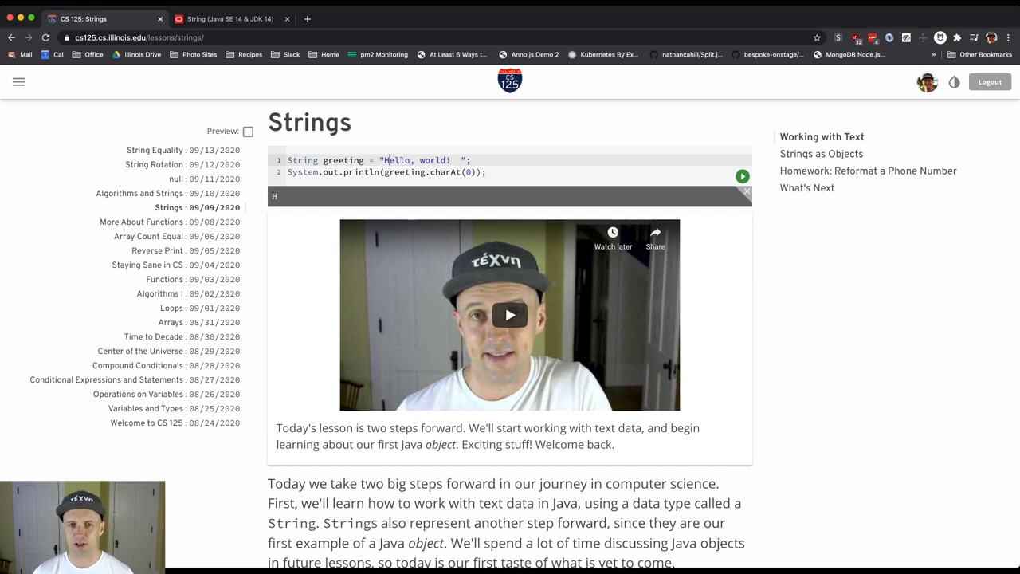
pyautogui.press('BackSpace')
pyautogui.write('h')
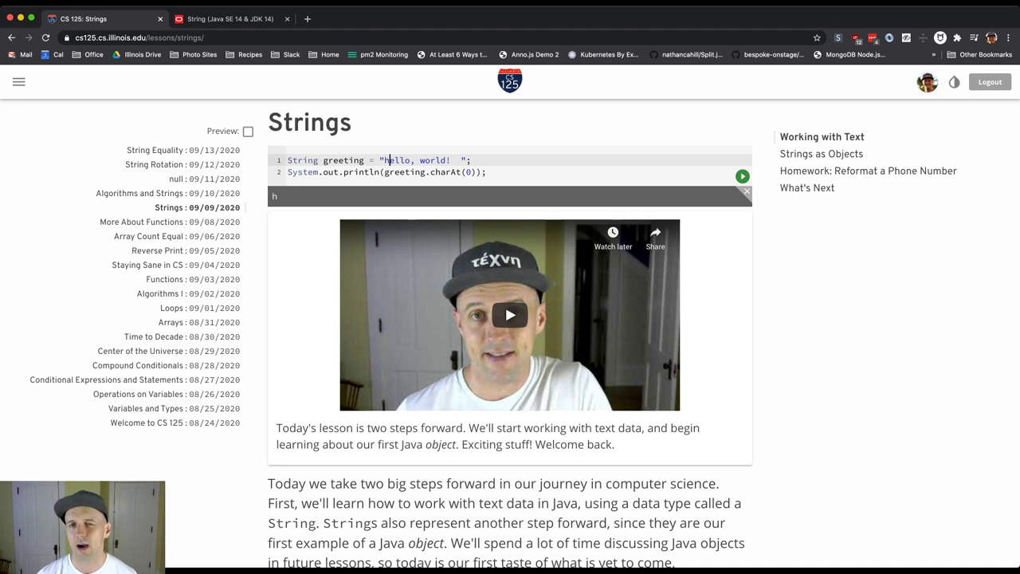
pyautogui.press('BackSpace')
pyautogui.write('H')
# Change the charAt index to 5 and run the snippet
pyautogui.click(399, 172)
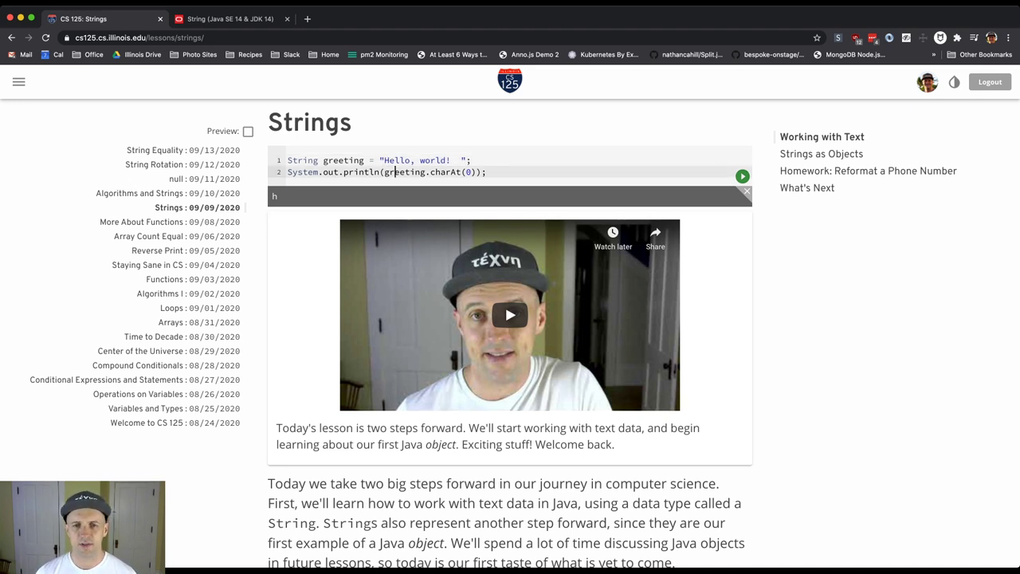
pyautogui.click(471, 172)
pyautogui.press('BackSpace')
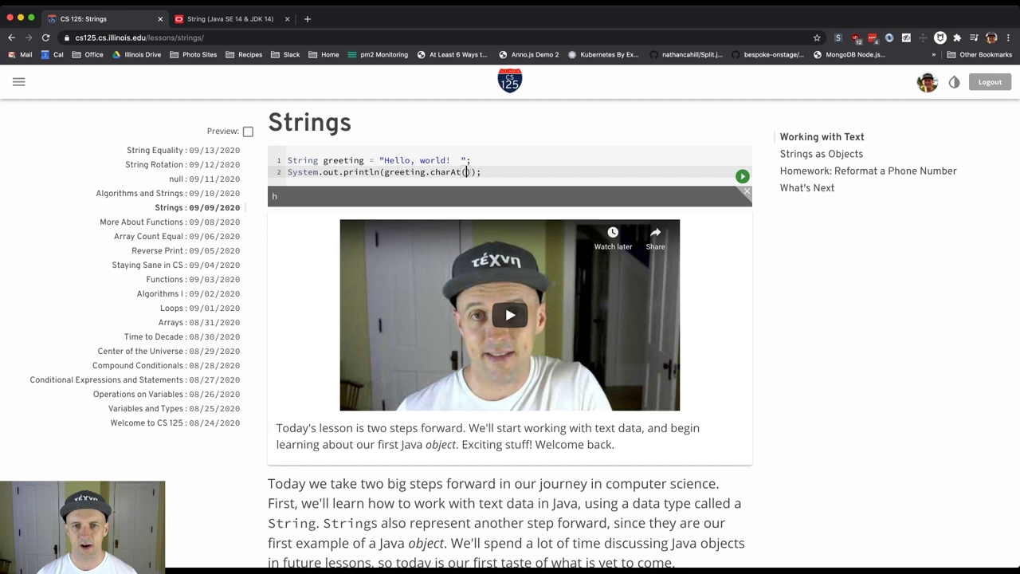
pyautogui.write('5')
pyautogui.hotkey('ctrl', 'Return')
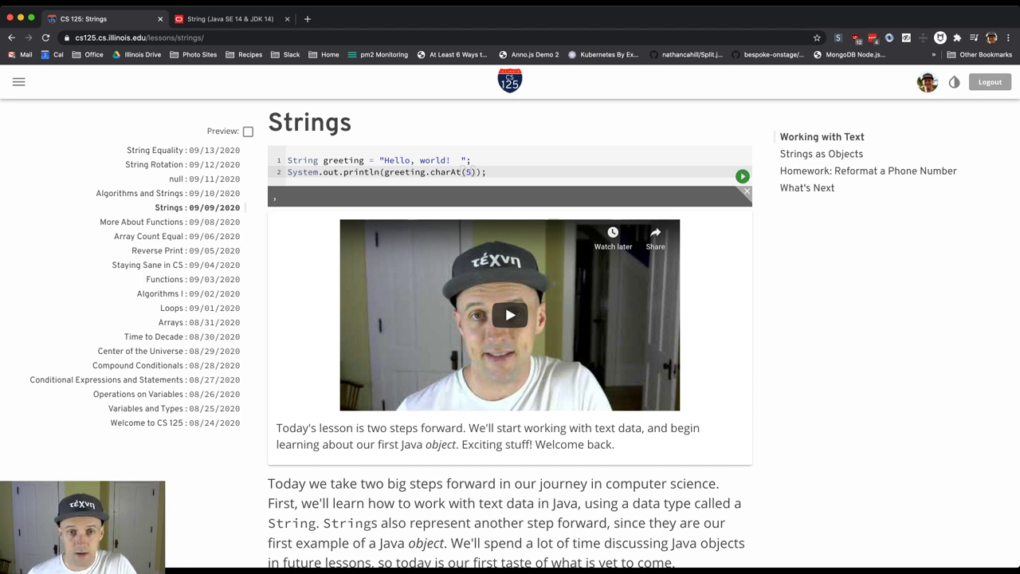
# Count through the characters of the greeting string from its opening quote to the comma at index 5
pyautogui.click(382, 160)
pyautogui.press('Right')
pyautogui.press('Right')
pyautogui.press('Right')
pyautogui.press('Right')
pyautogui.press('Right')
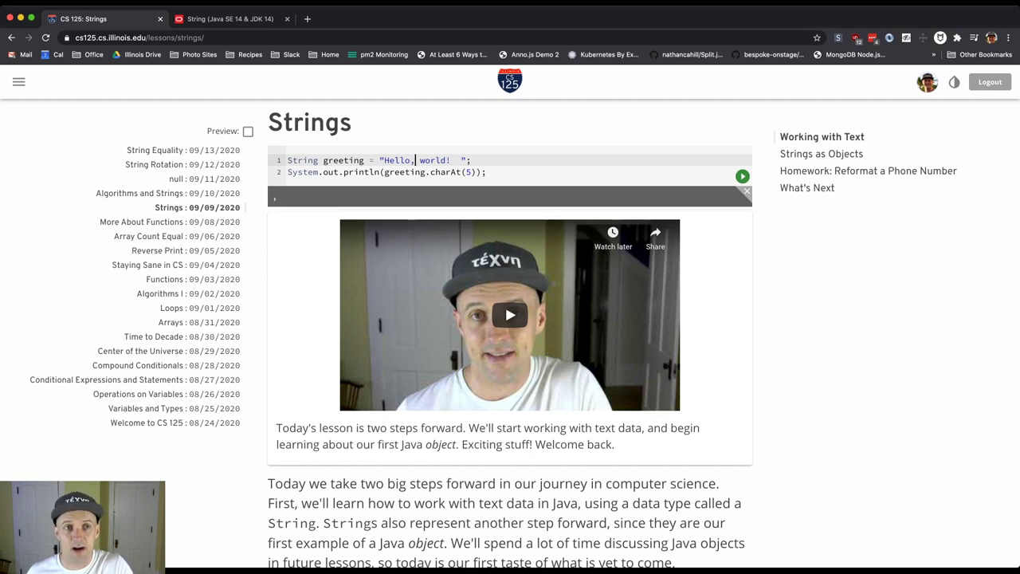
# Look through the rest of the String Method Summary in the documentation and examine the two split methods' return types and parameters
pyautogui.hotkey('ctrl', 'Tab')
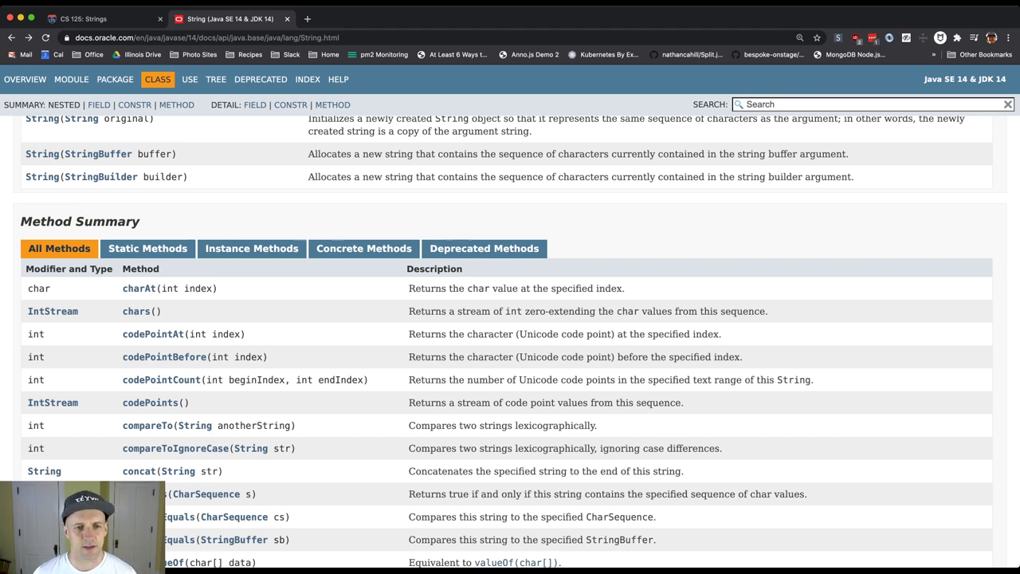
pyautogui.scroll(-15, 507, 341)
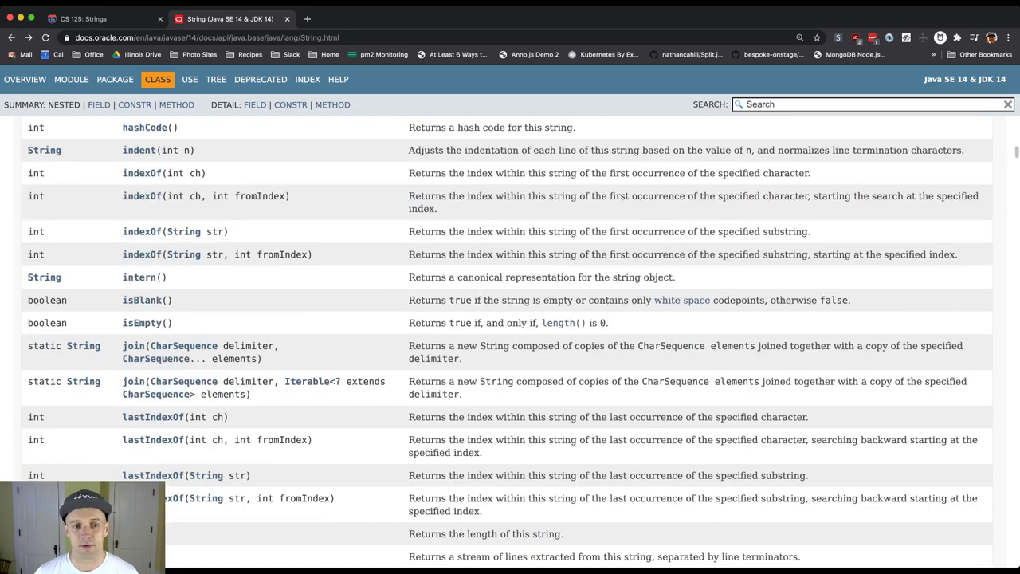
pyautogui.scroll(-12, 506, 341)
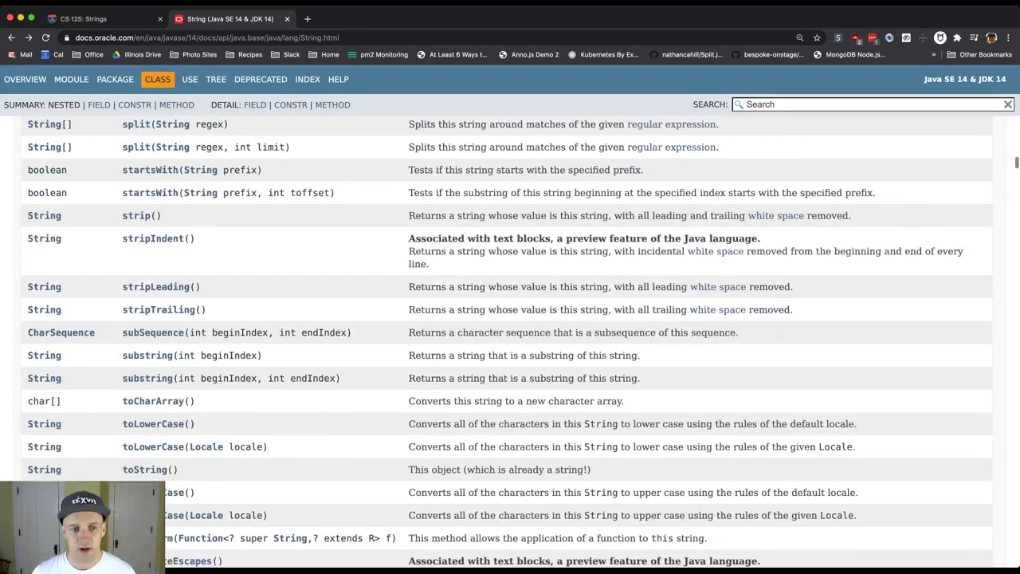
pyautogui.scroll(-5, 507, 341)
pyautogui.scroll(10, 507, 341)
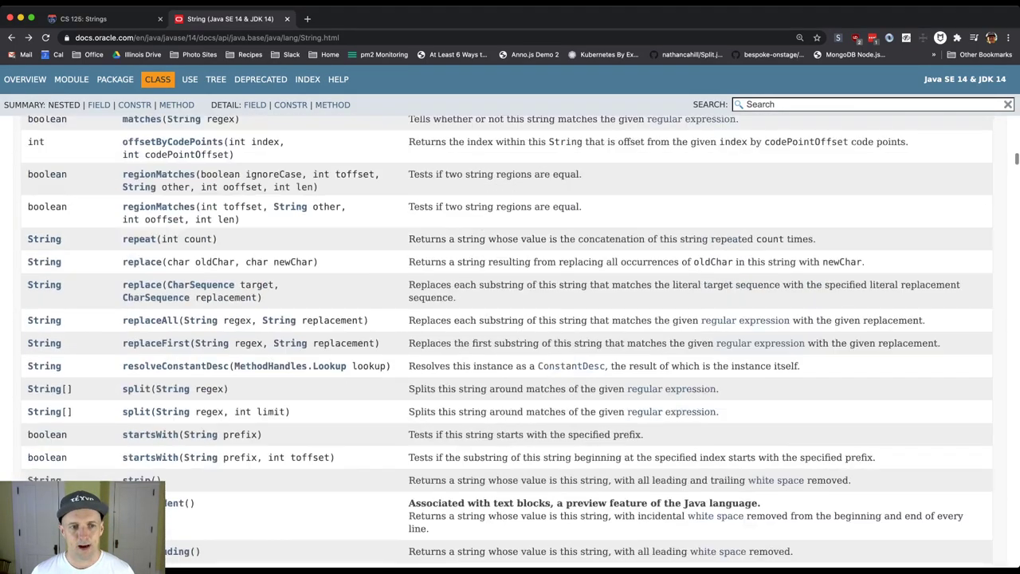
pyautogui.scroll(1, 159, 228)
pyautogui.scroll(-4, 160, 228)
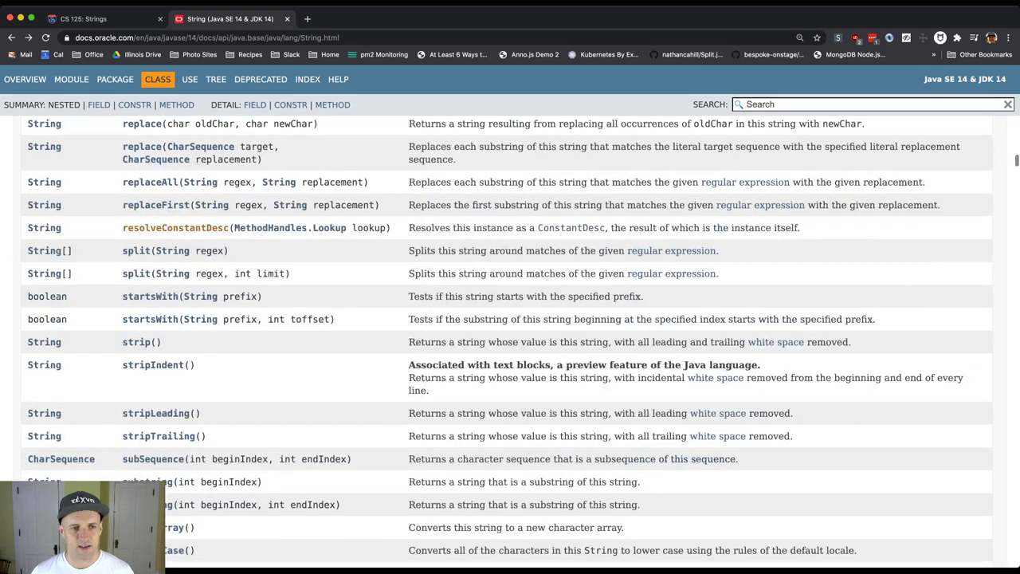
pyautogui.moveTo(27, 250); pyautogui.dragTo(295, 274)
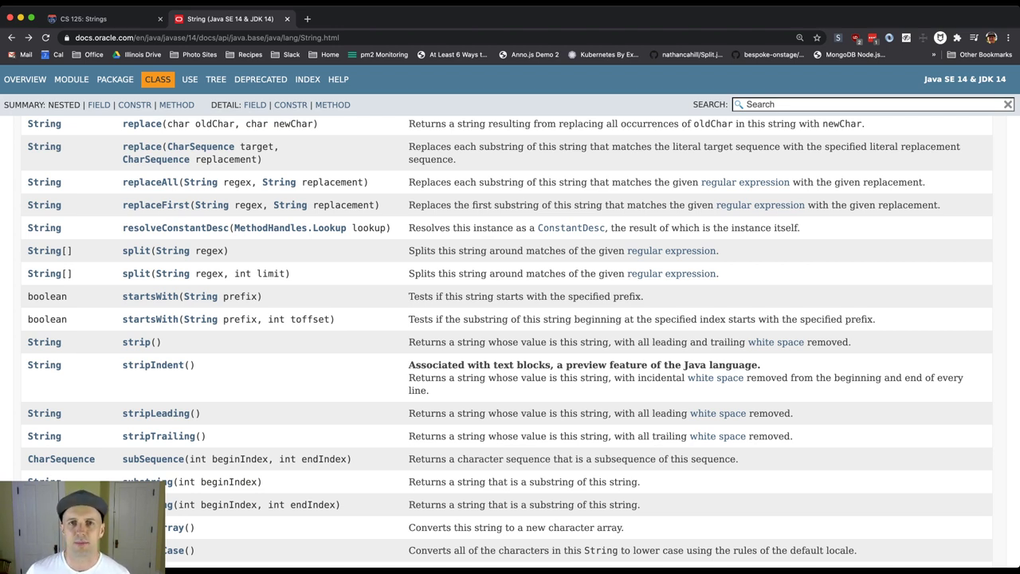
pyautogui.press('super+Tab')
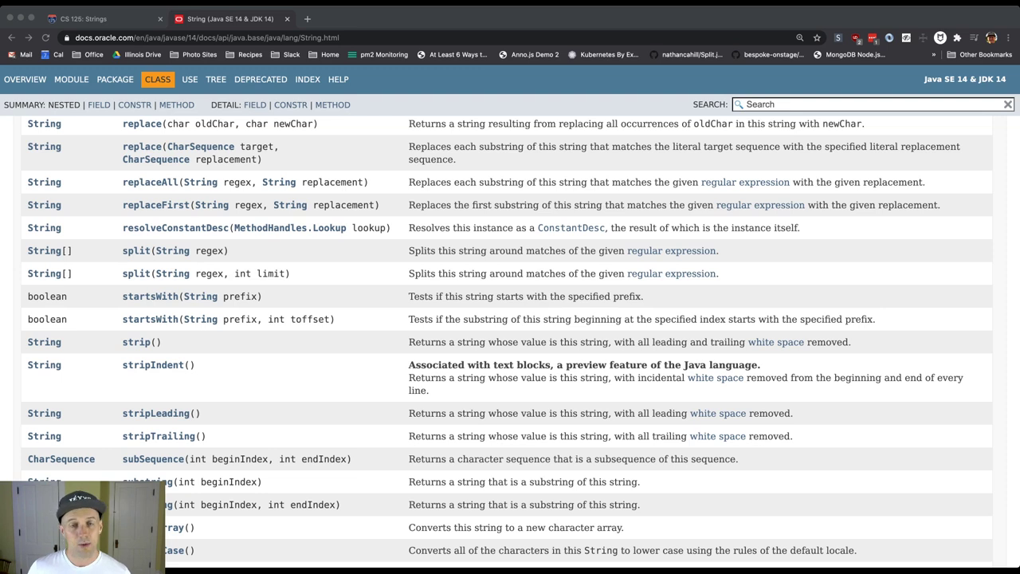